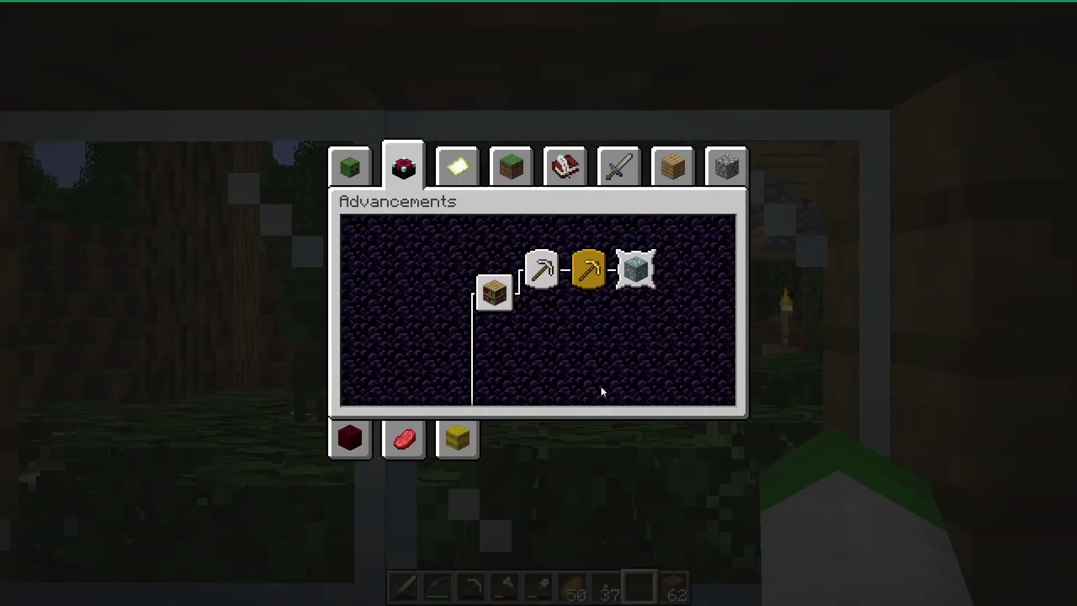
Look through the advancement tree in Minecraft and view the first advancement category.
drag(600, 391, 601, 307)
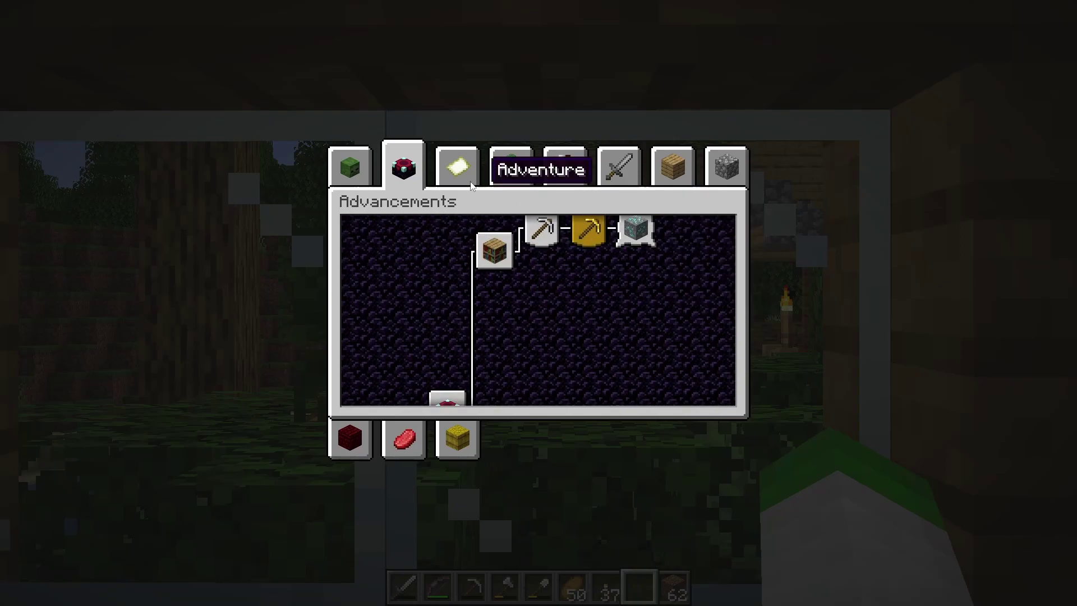
click(350, 167)
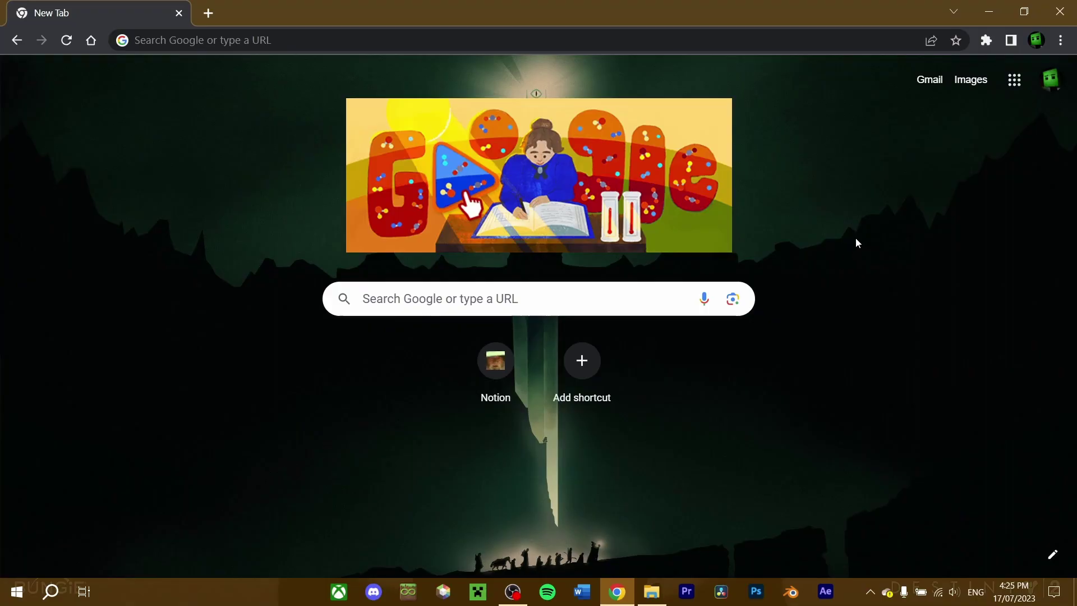
Search the web for "minecraft planetminecraft" in Chrome and open the Data Packs section of Planet Minecraft.
click(635, 50)
text(minecraft p)
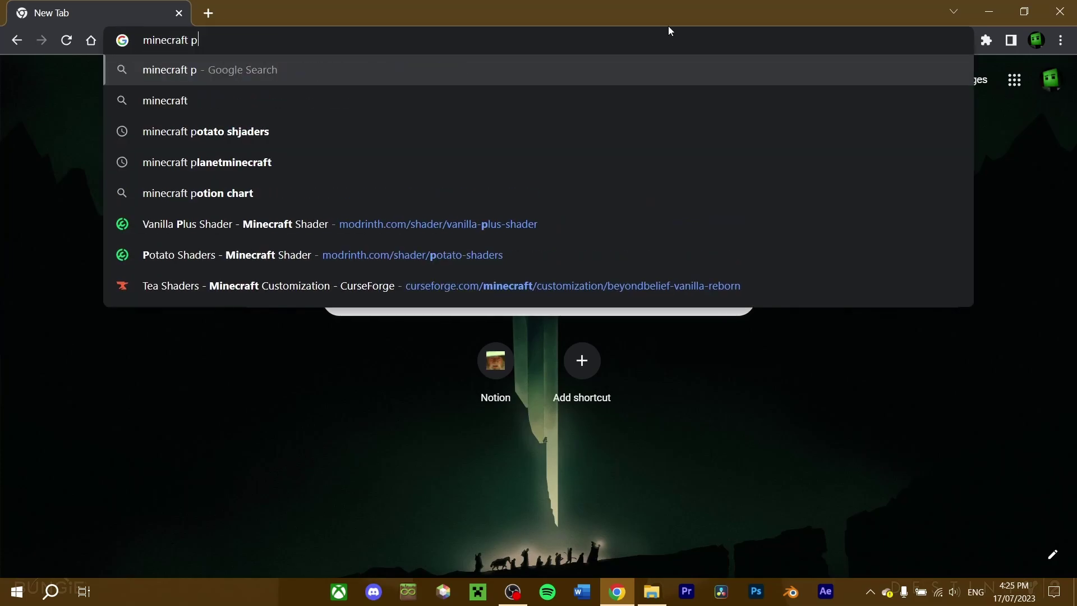
text(lanetminecraf)
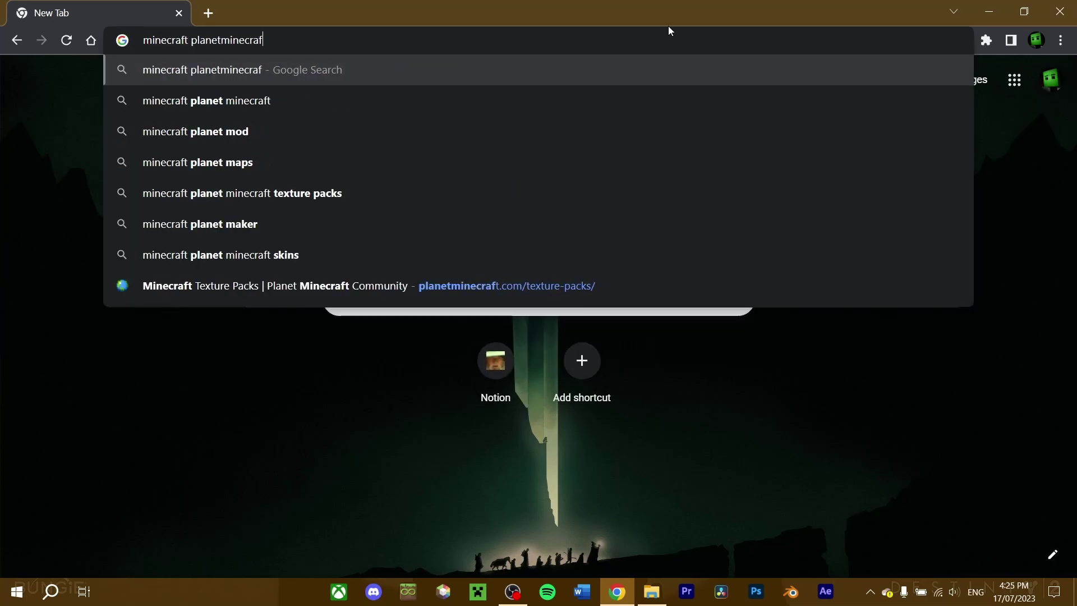
text(t)
key(Return)
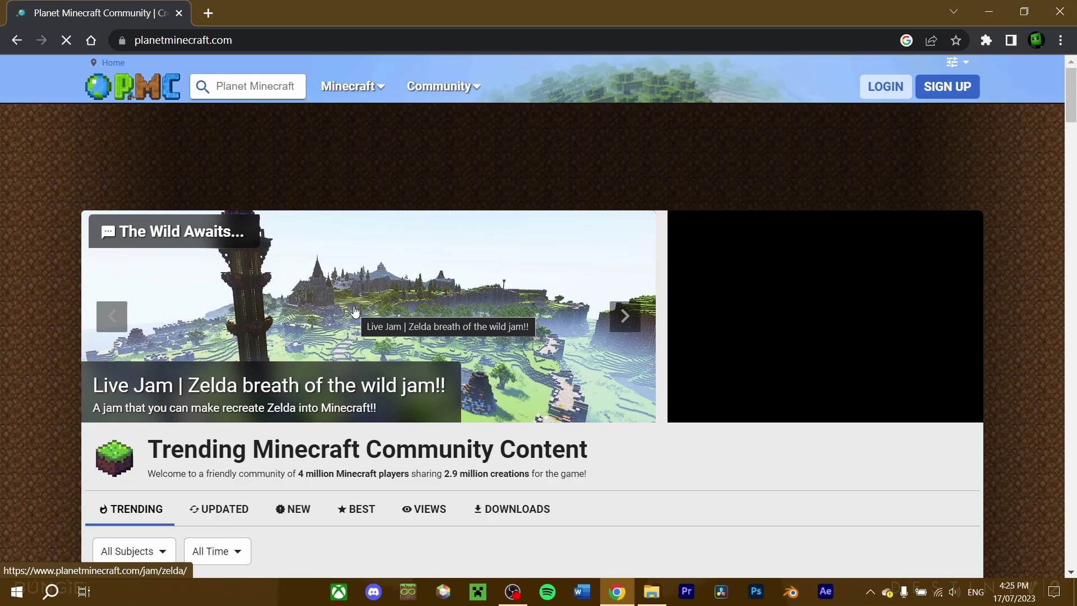
mouse_move(352, 90)
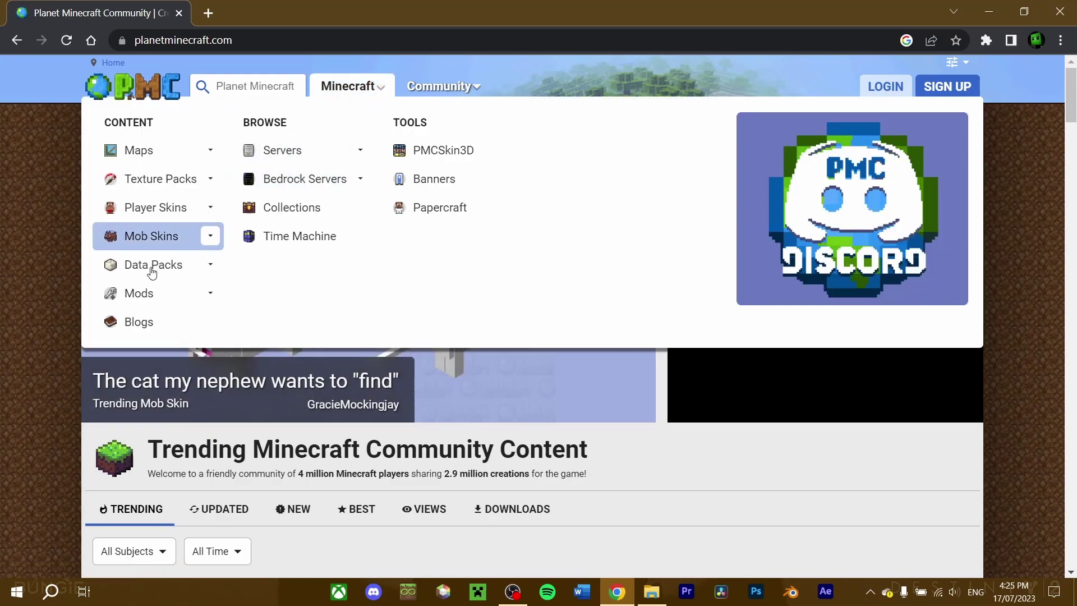
click(144, 271)
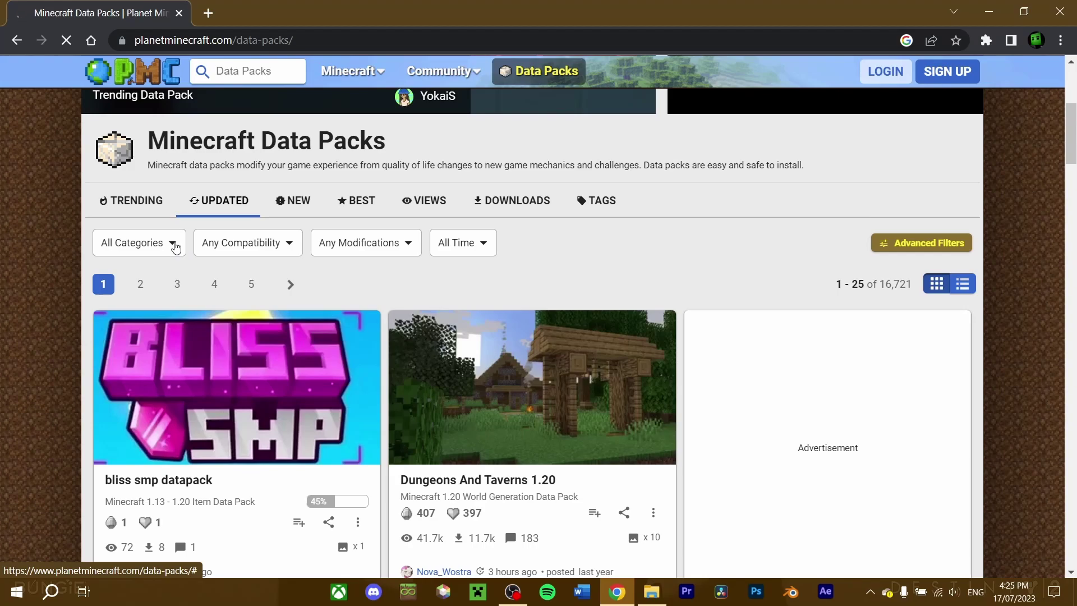
Look through the category, compatibility and modification filter choices for the data packs.
click(176, 245)
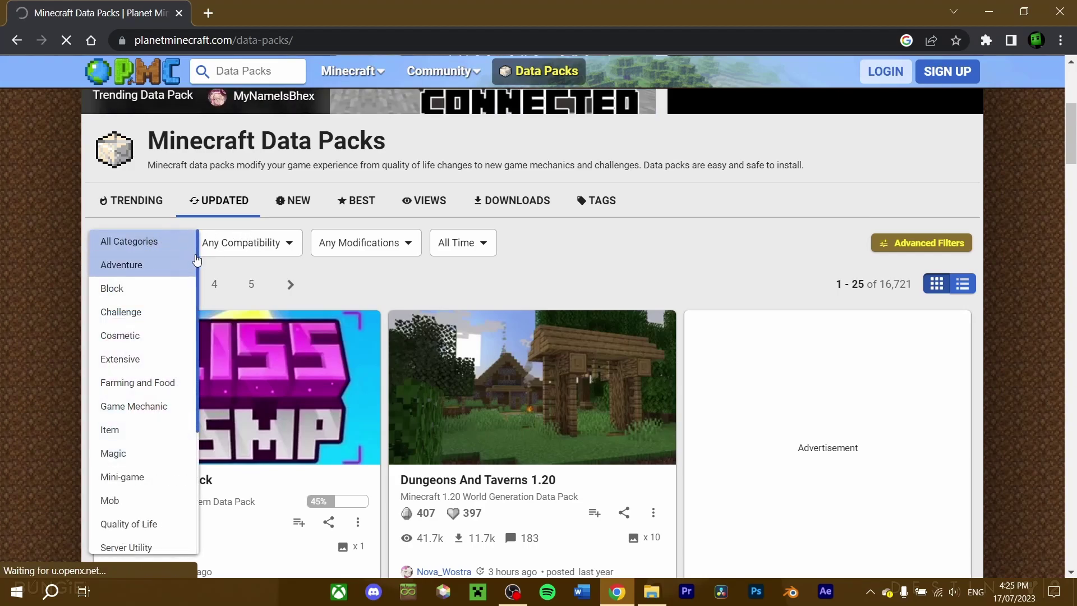
click(254, 245)
click(277, 254)
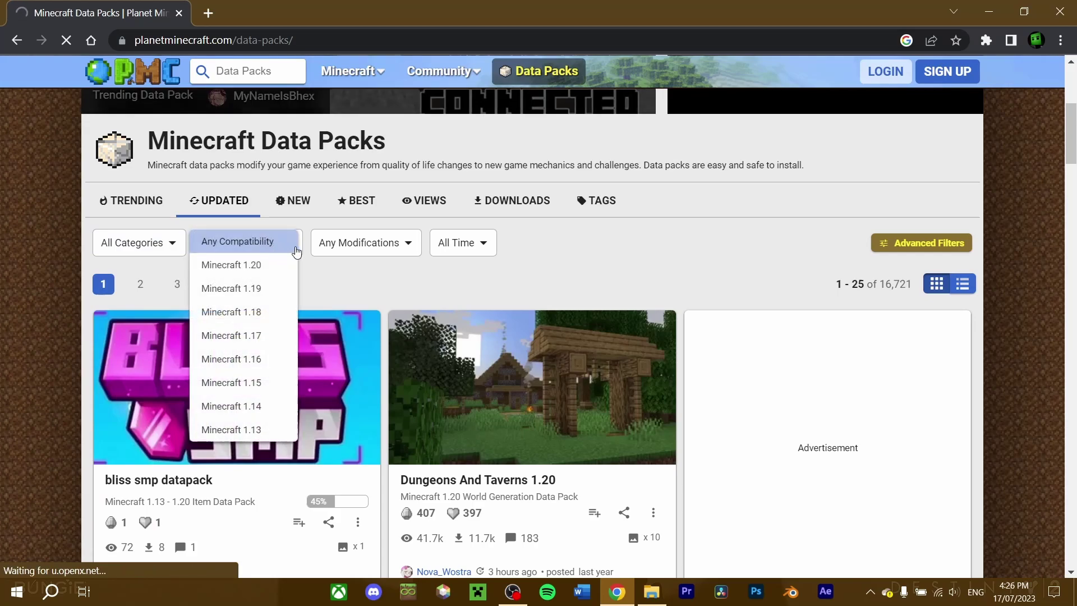
click(357, 241)
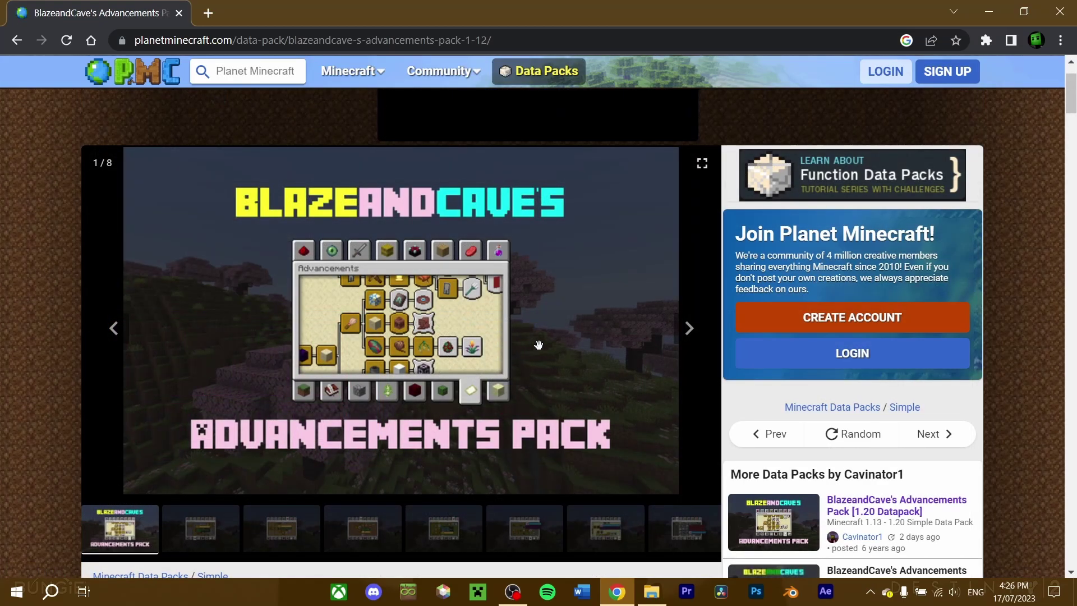
View the preview images of BlazeandCave's Advancements Pack up to the fourth one.
click(693, 334)
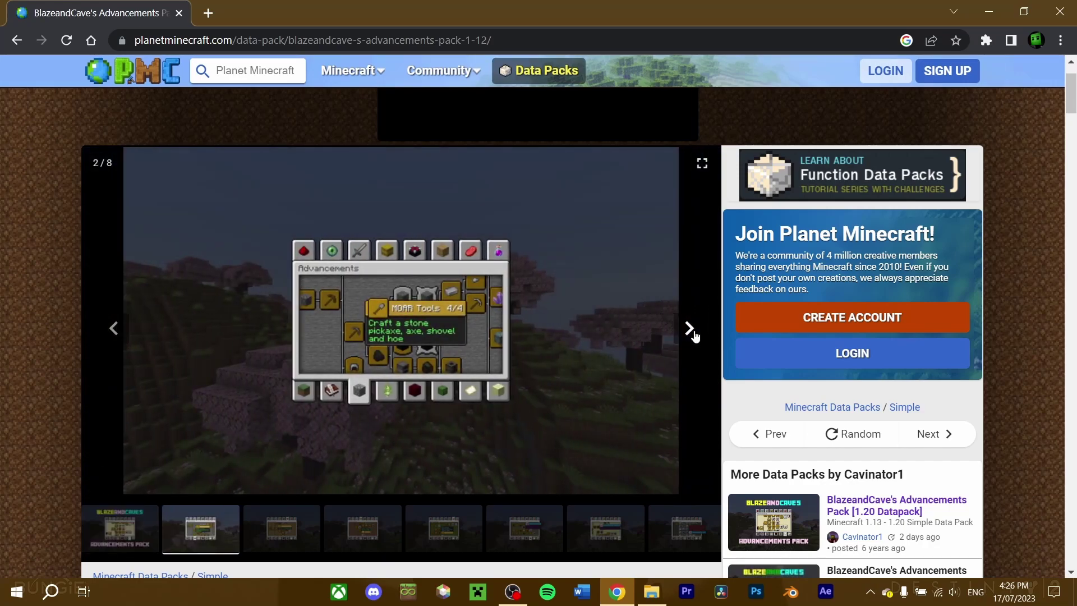
click(693, 333)
click(693, 333)
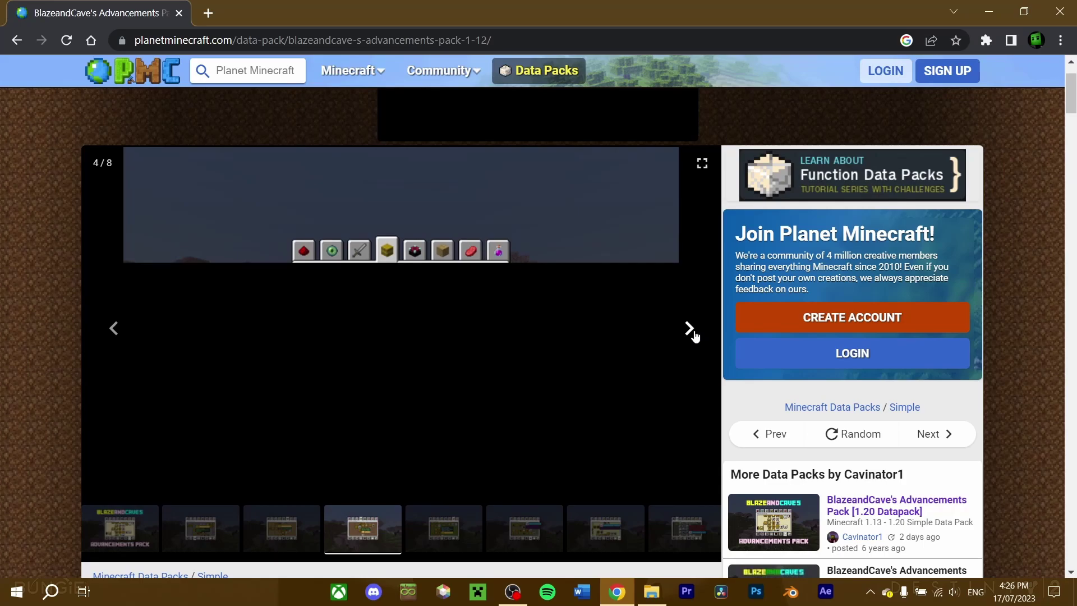
Read the pack's description from the notable features down to the add-ons and alternative versions.
scroll(645, 326, down, 12)
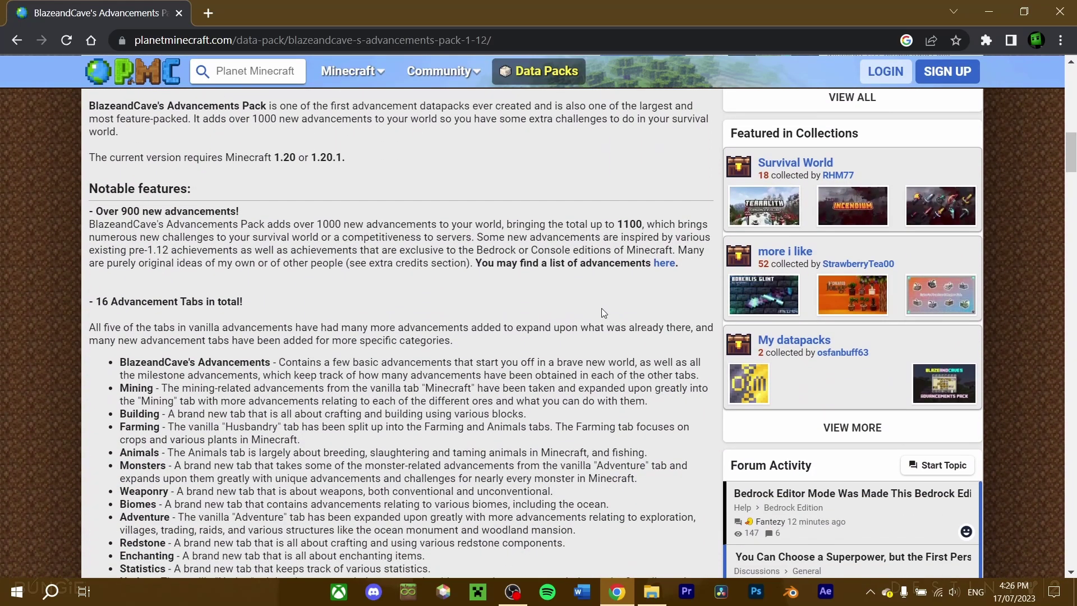
scroll(535, 409, down, 3)
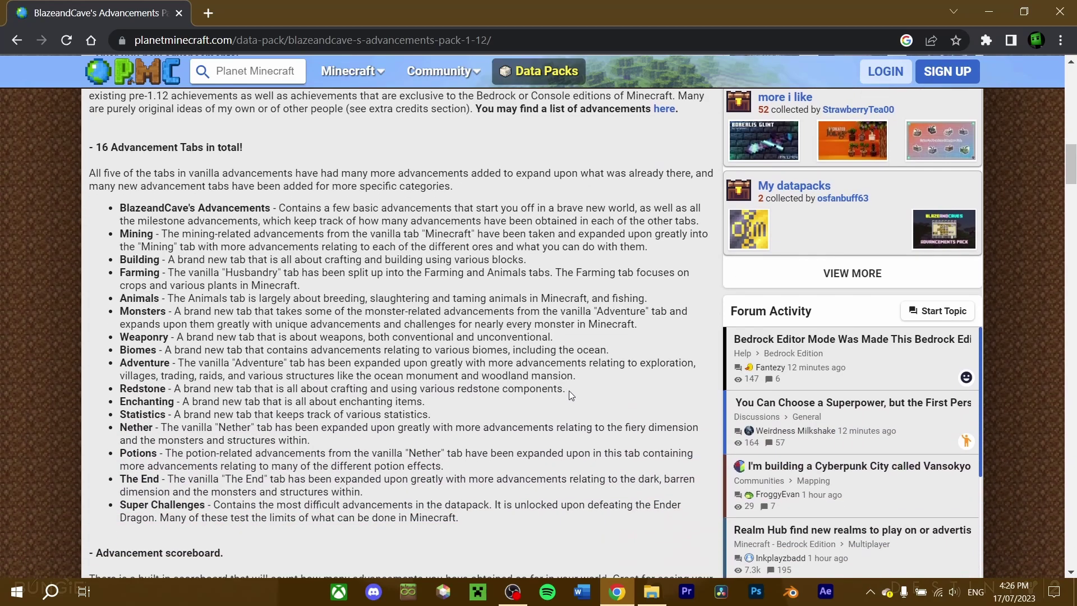
scroll(526, 381, down, 15)
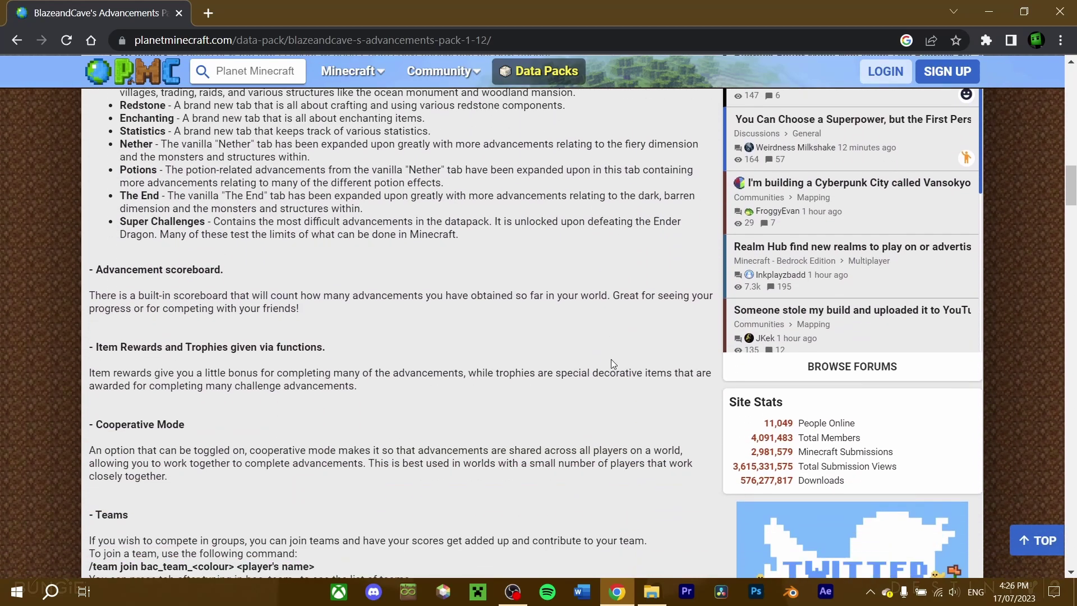
scroll(599, 352, down, 10)
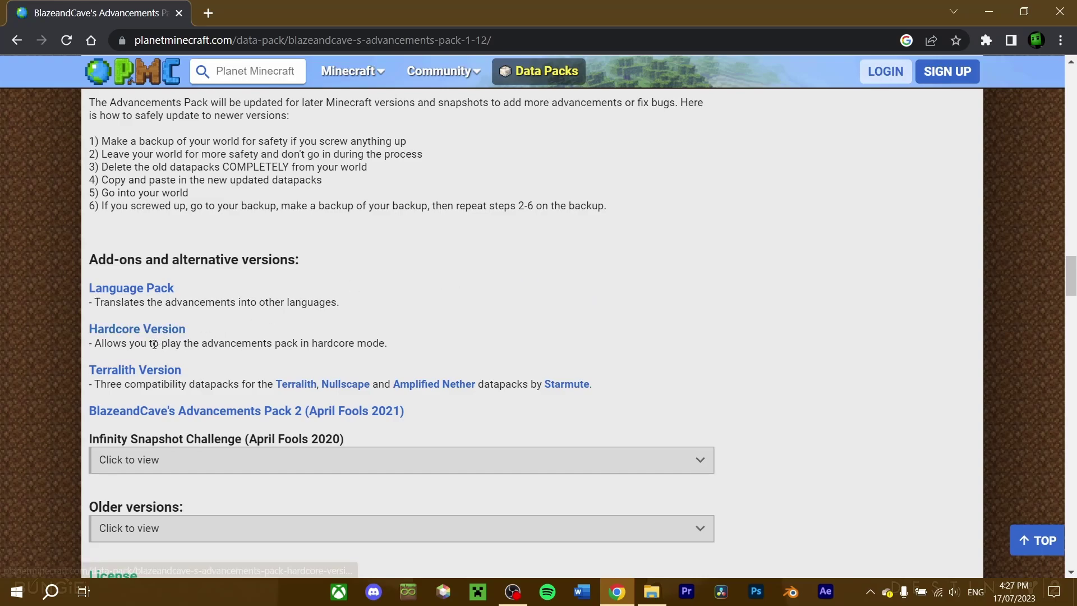
scroll(140, 372, down, 4)
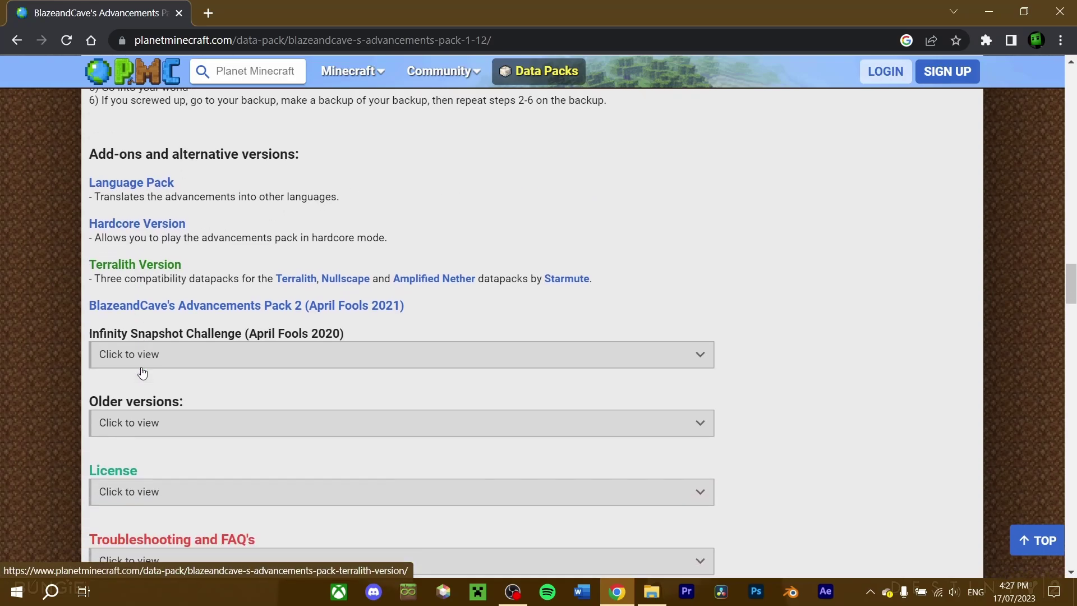
Examine the pack's Older versions list and its Troubleshooting and FAQ's section, collapsing each one after viewing.
click(393, 296)
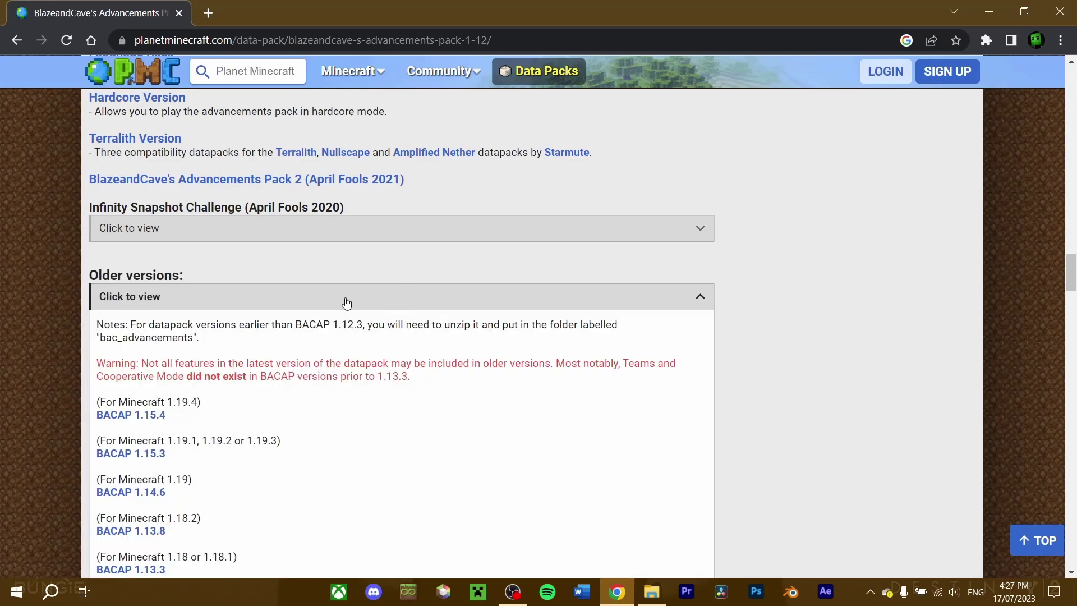
click(367, 298)
scroll(366, 297, down, 4)
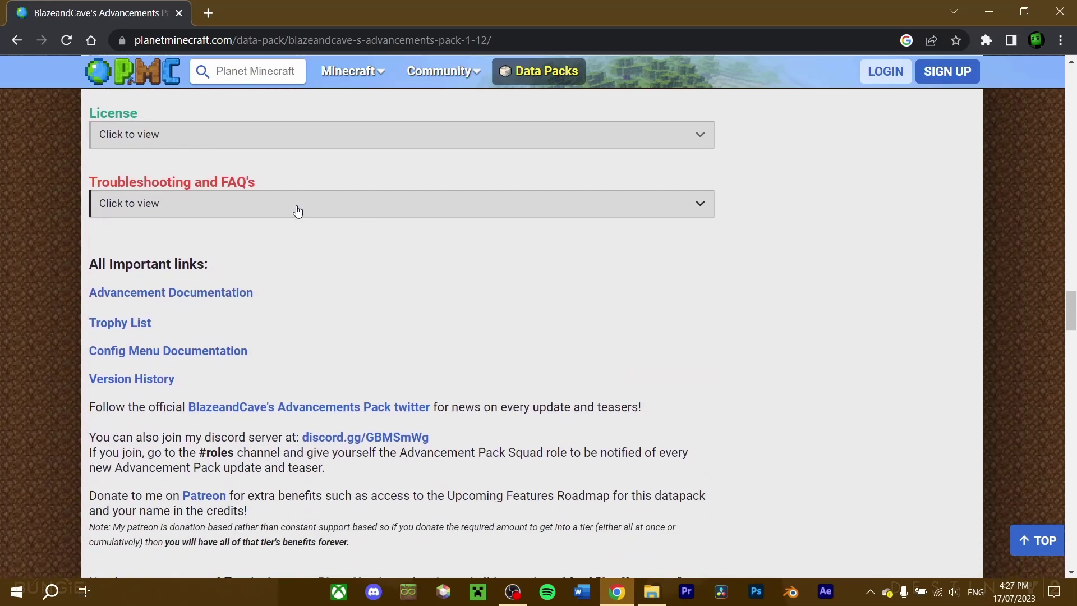
click(298, 212)
scroll(356, 315, down, 3)
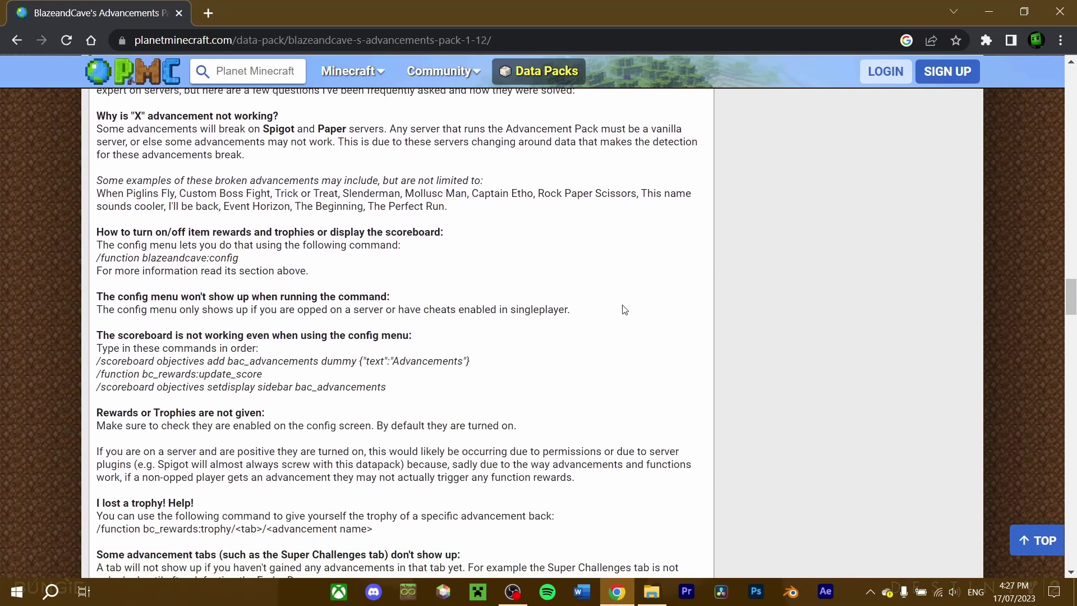
scroll(627, 307, up, 4)
click(473, 281)
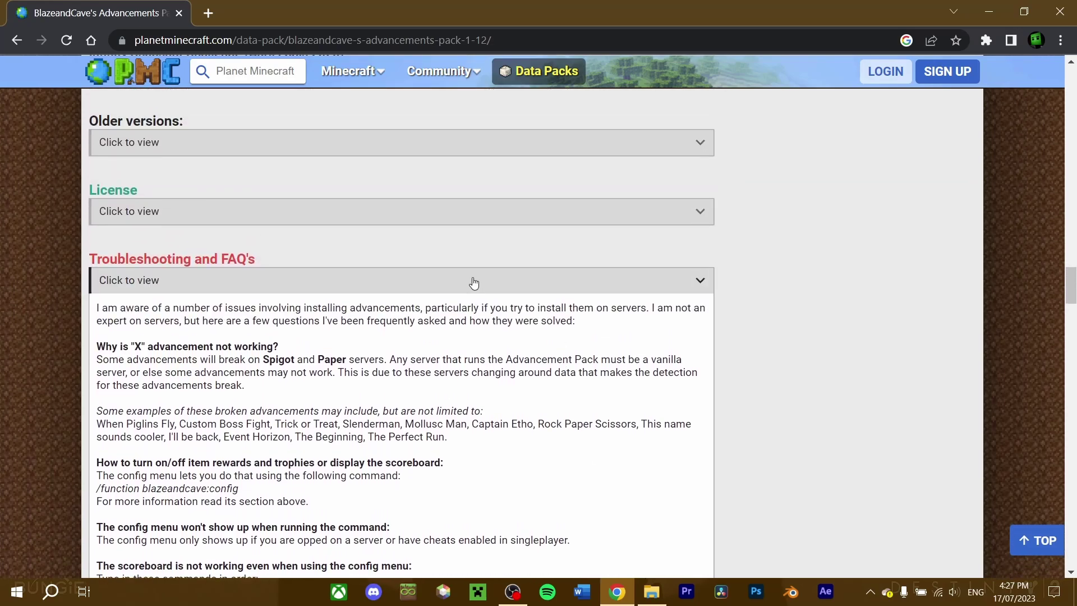
Follow the Advancements Pack download link and continue to the third-party MediaFire page.
scroll(377, 329, up, 20)
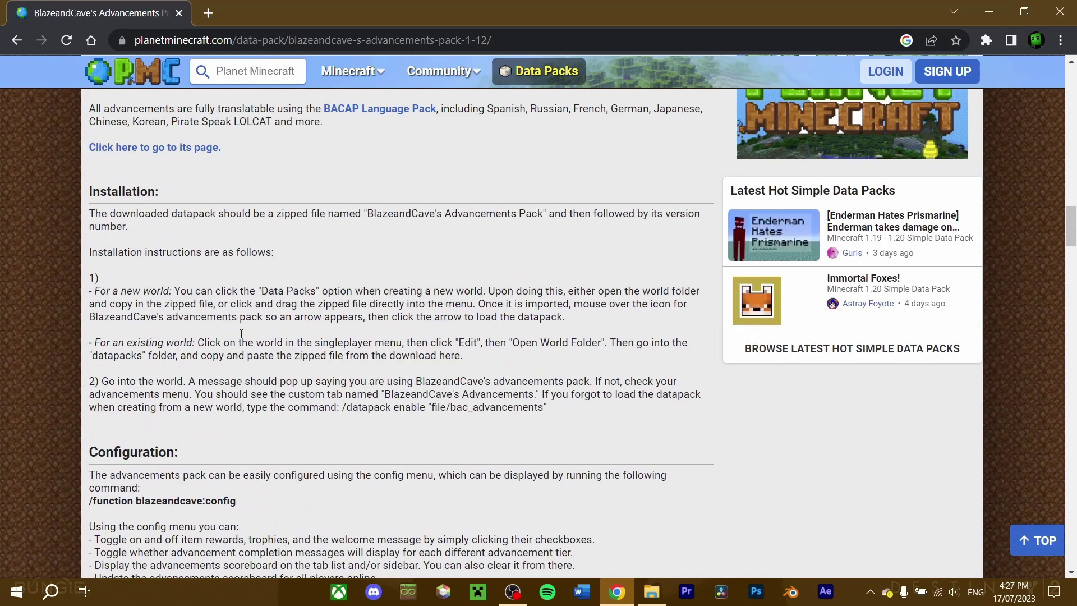
scroll(241, 335, up, 20)
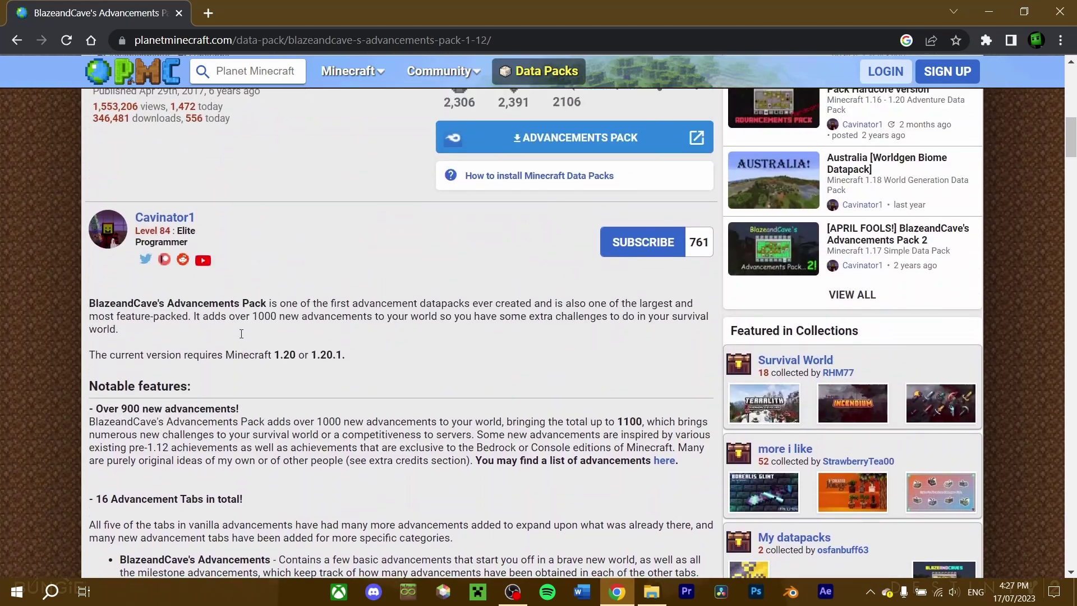
scroll(241, 336, up, 2)
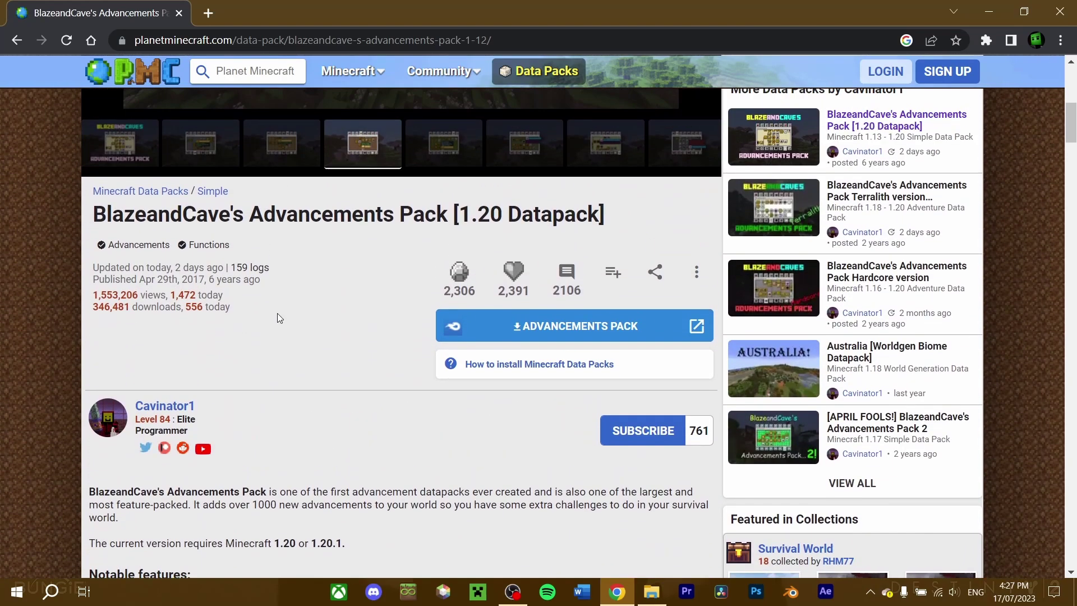
scroll(313, 329, down, 2)
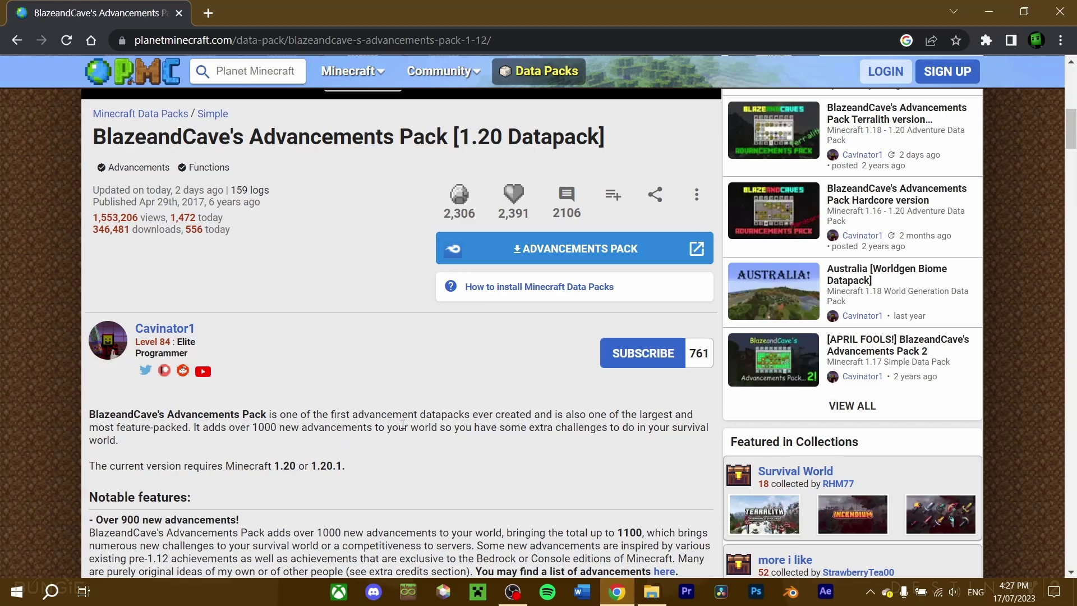
scroll(375, 428, up, 2)
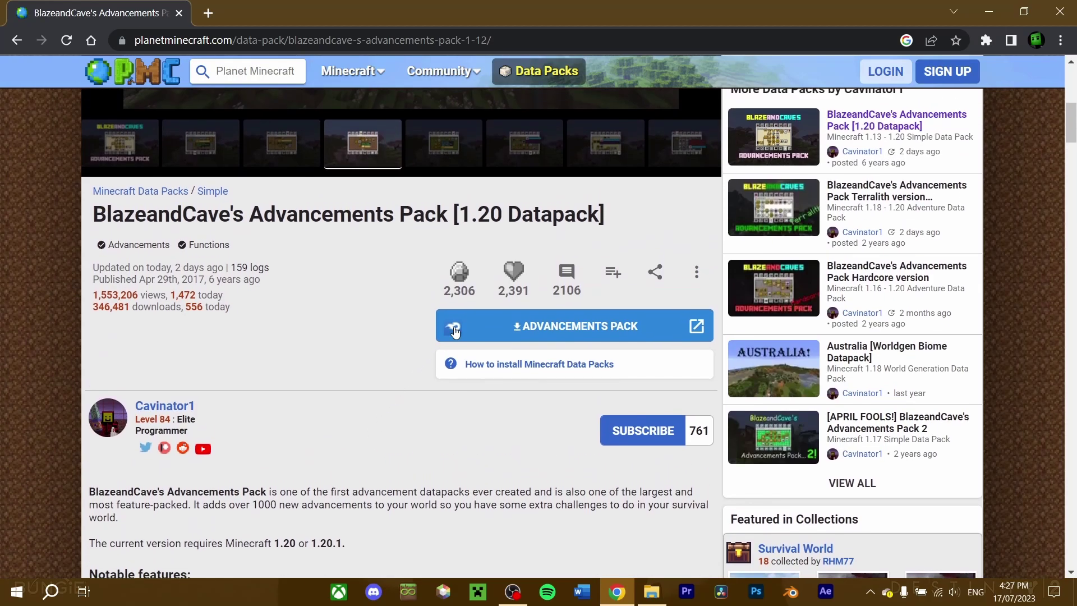
click(498, 326)
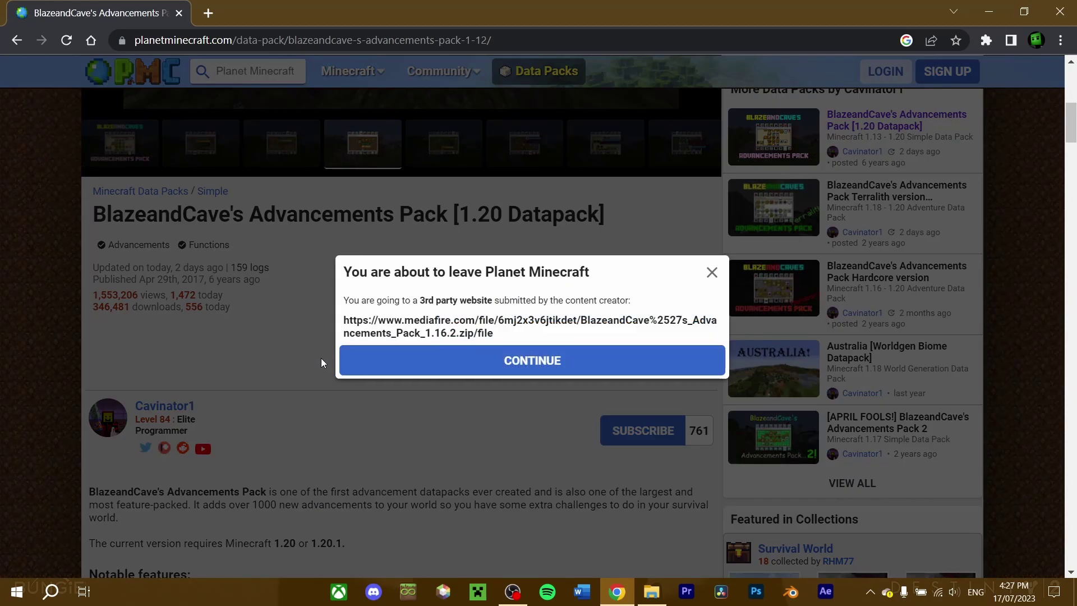
click(359, 360)
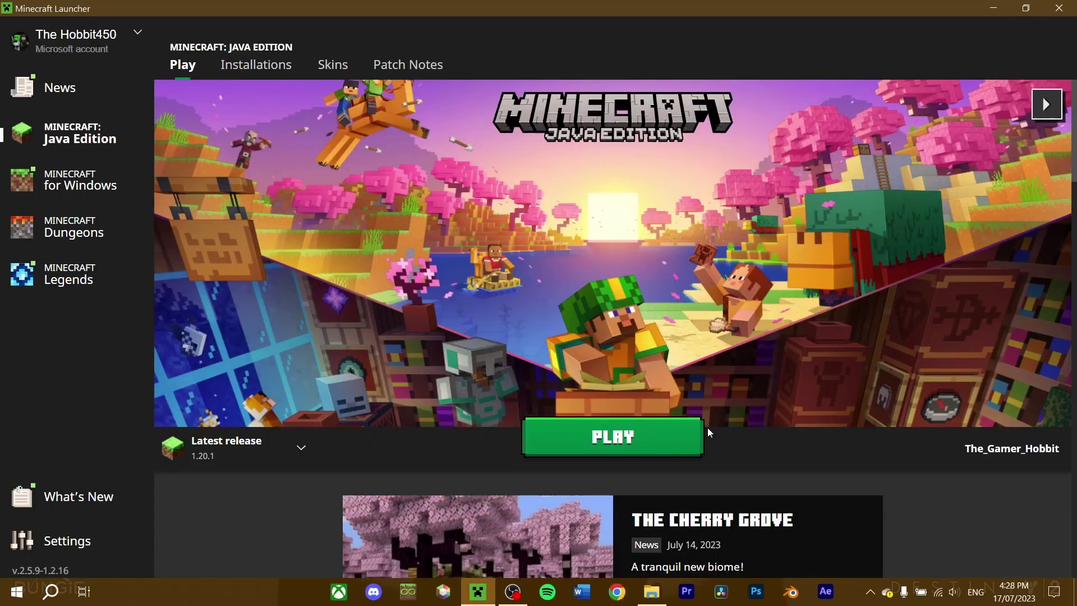
Launch Minecraft: Java Edition 1.20.1 from the Minecraft Launcher and open the world folder of "Minecraftia Let's Play".
click(609, 453)
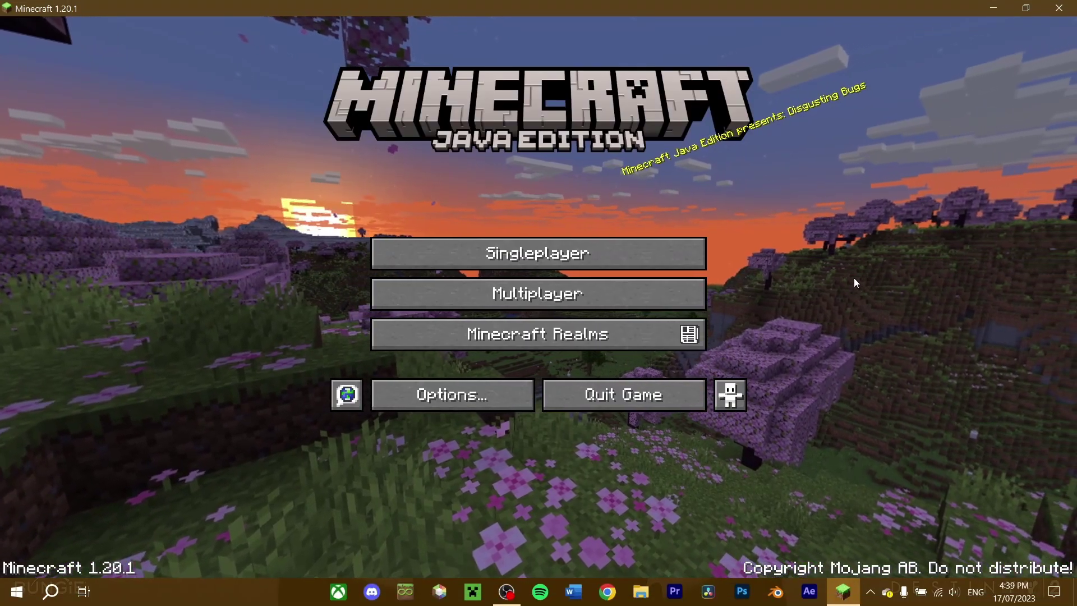
click(617, 258)
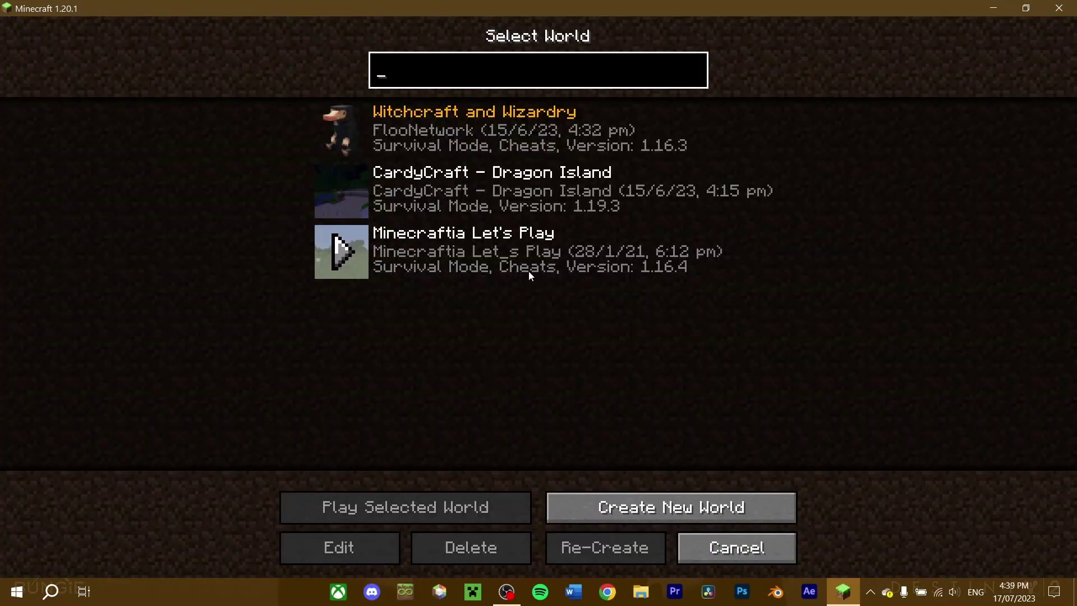
click(461, 271)
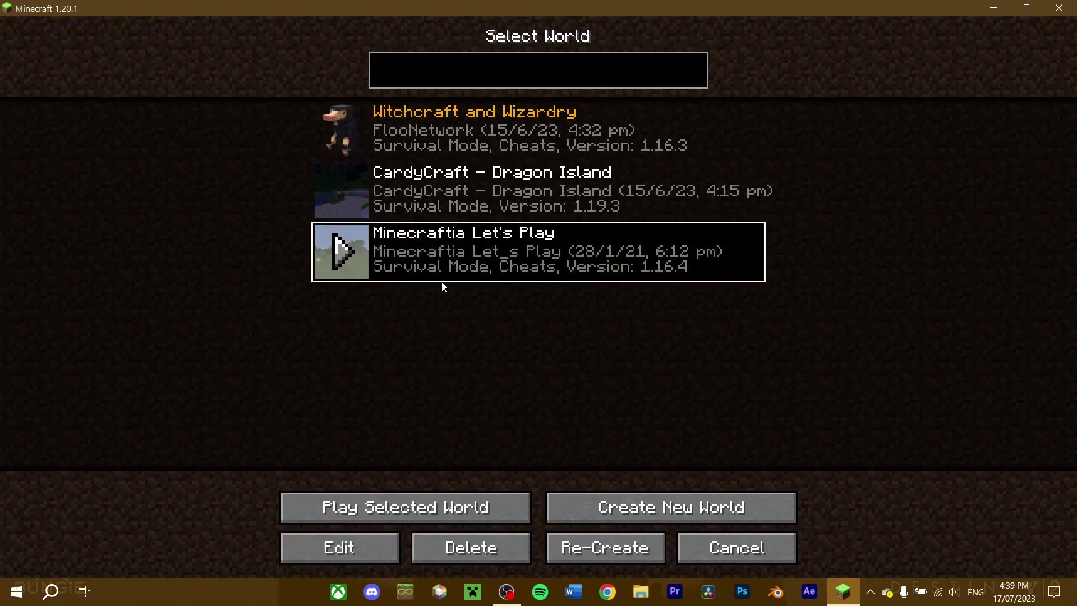
click(338, 547)
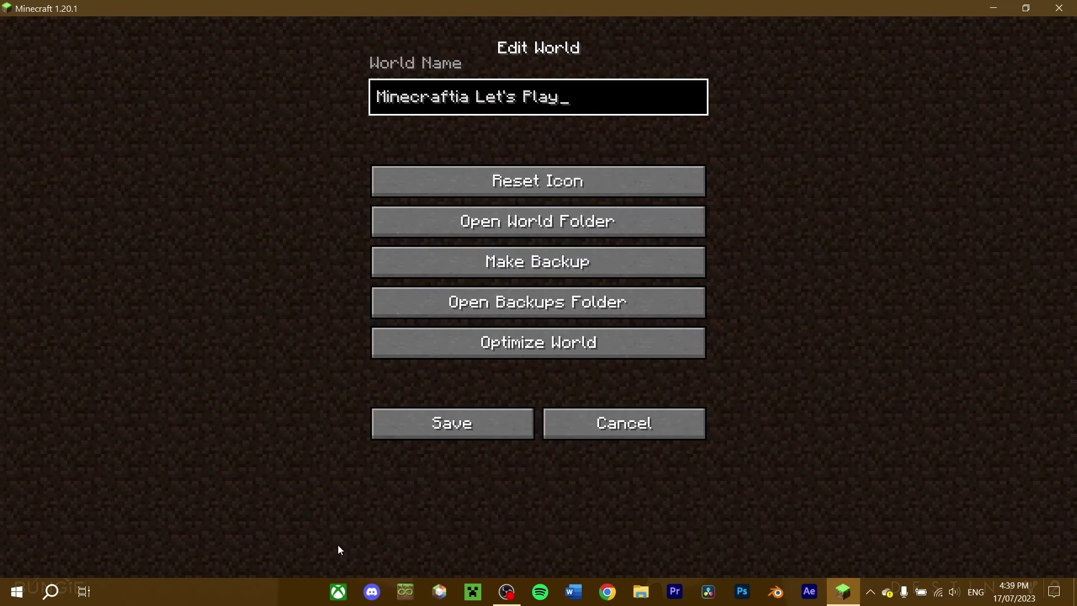
click(521, 222)
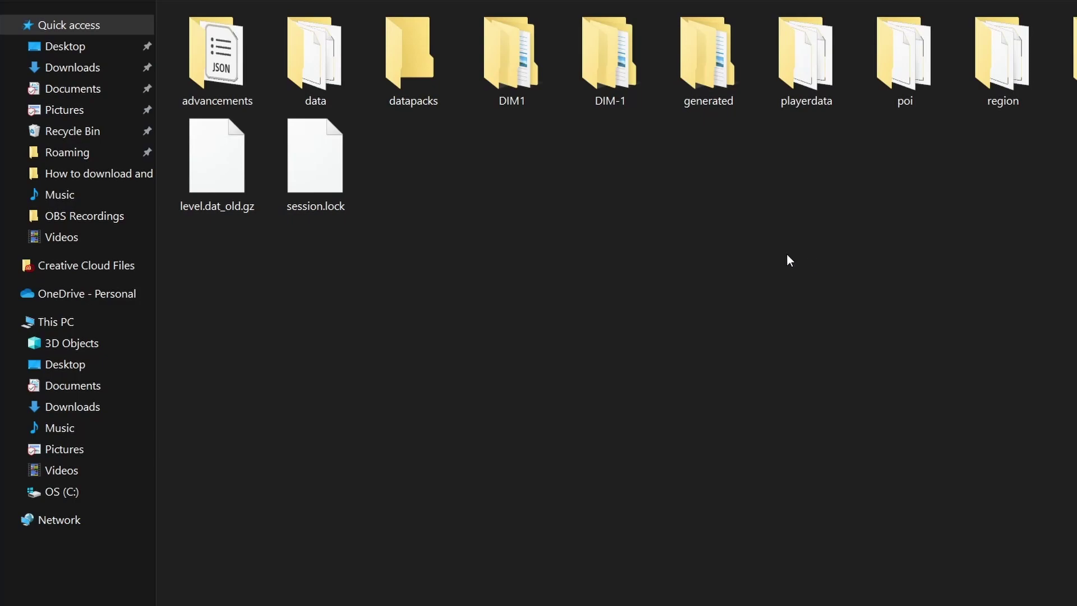
Paste the copied BlazeandCaves Advancements Pack zip file into the world's datapacks folder.
double_click(422, 96)
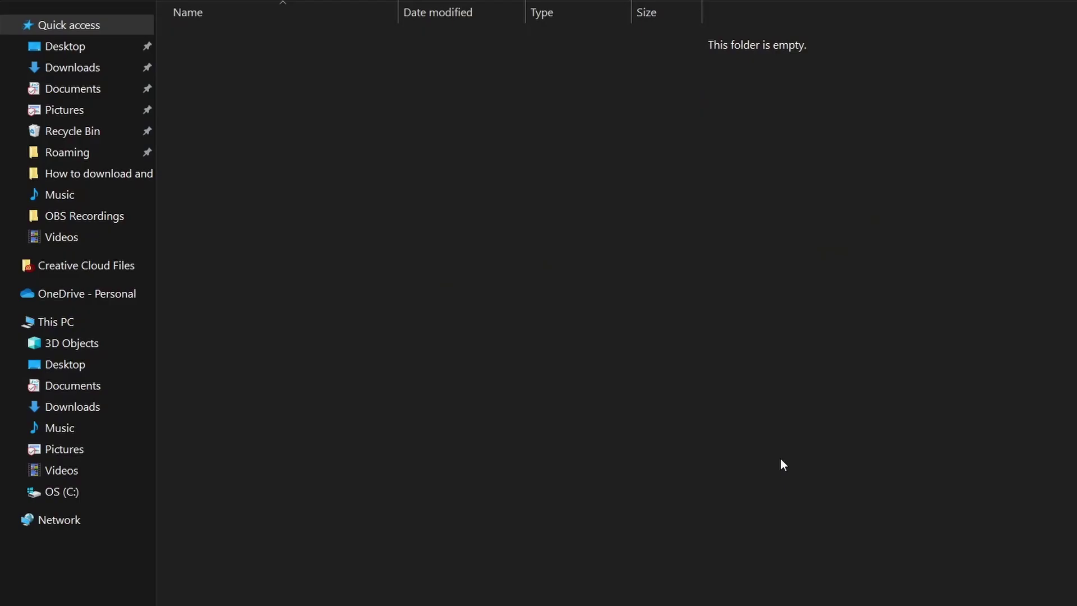
key(ctrl+v)
click(580, 231)
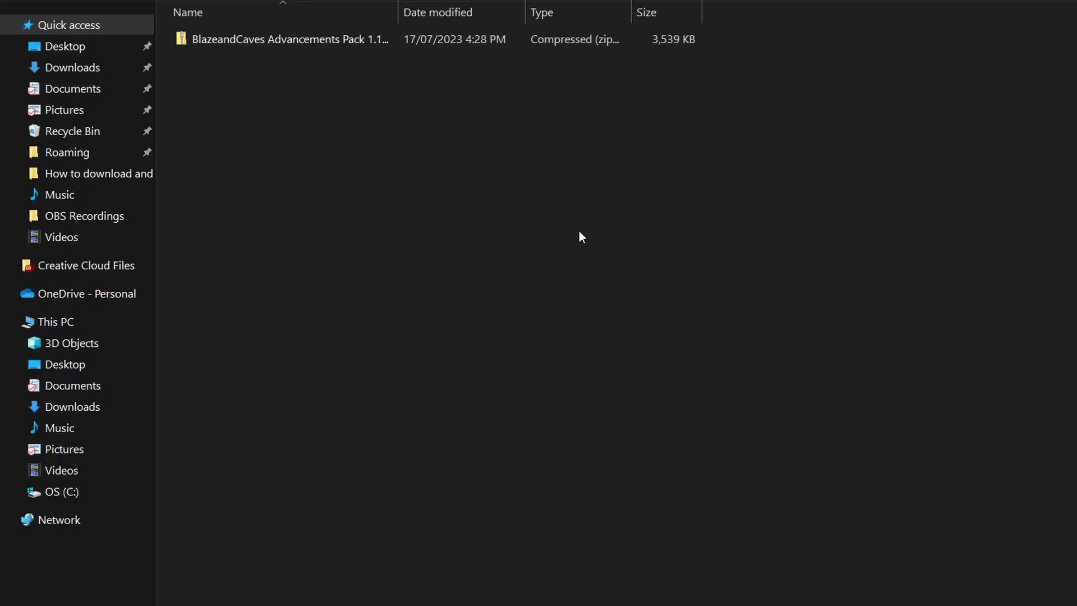
Check that the pasted zip holds the data folder and pack.mcmeta at its top level, and return to the datapacks folder.
double_click(352, 44)
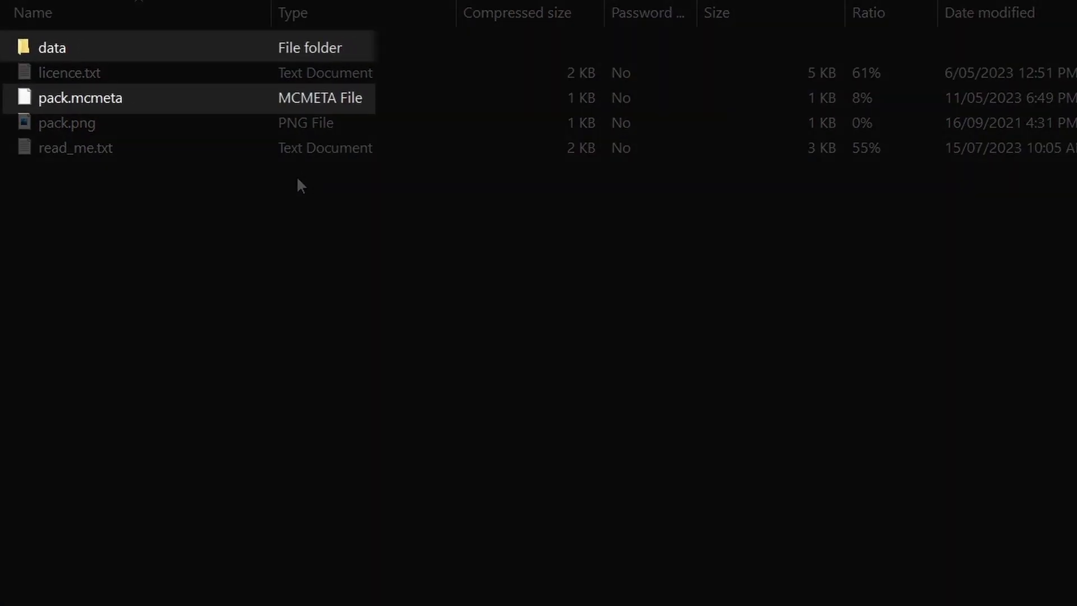
click(113, 98)
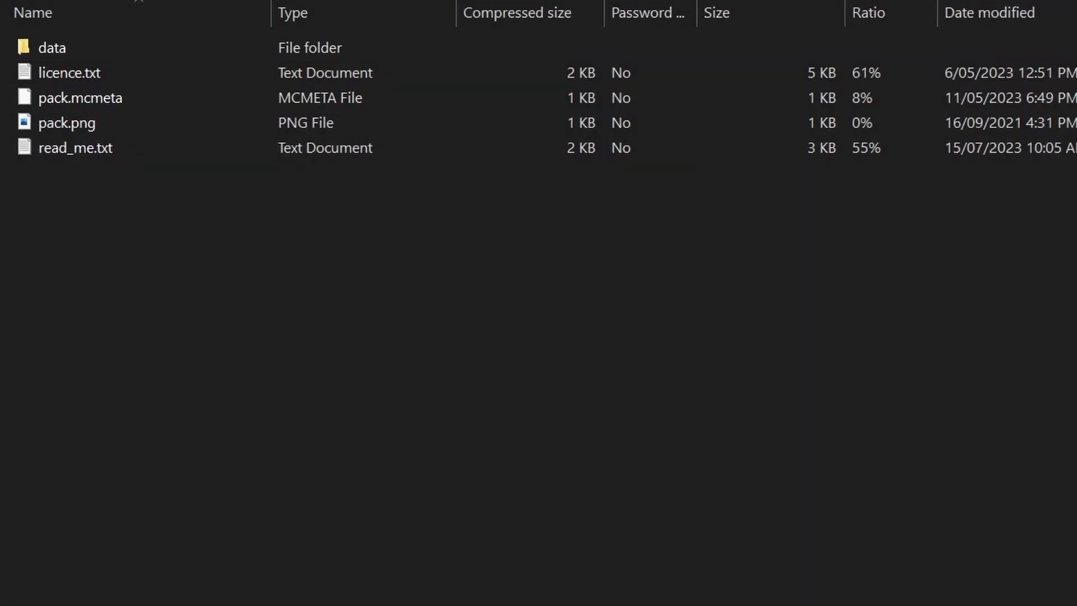
key(alt+Left)
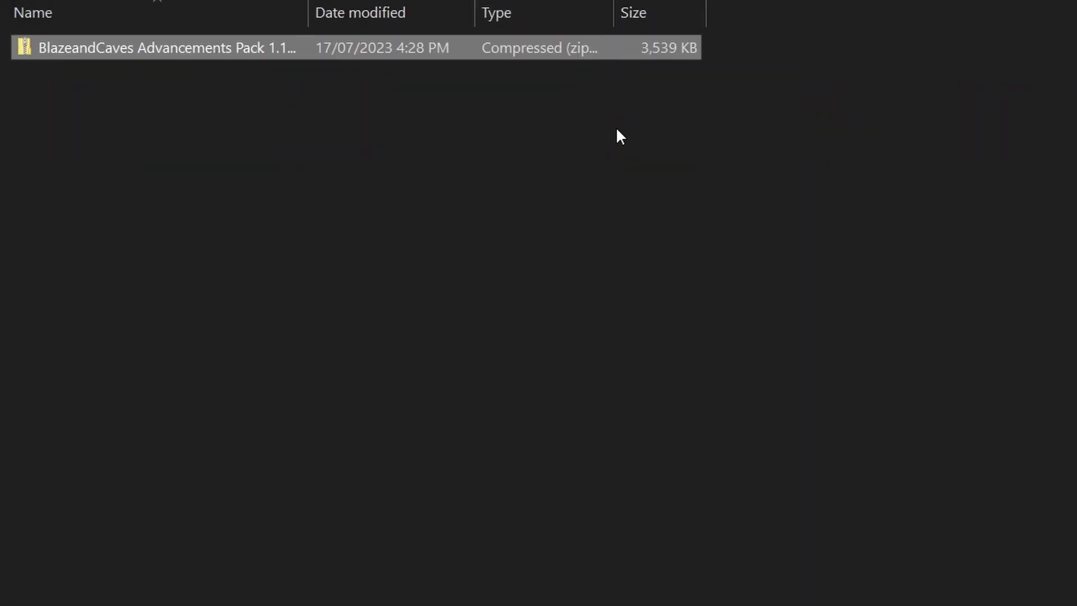
click(639, 153)
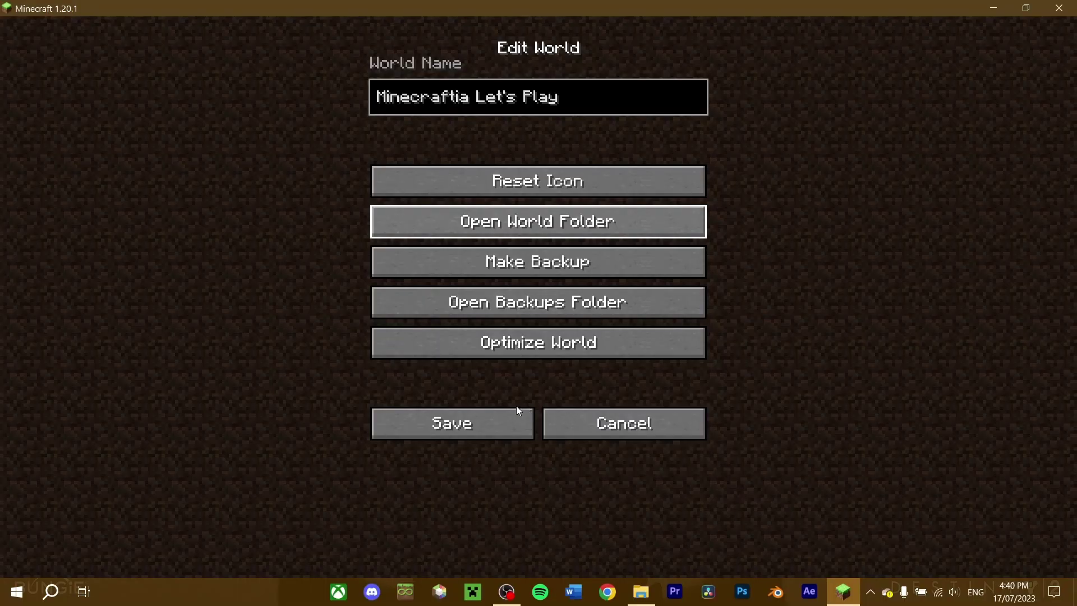
Save the world edit settings, load "Minecraftia Let's Play" and browse its Mining advancements.
click(488, 424)
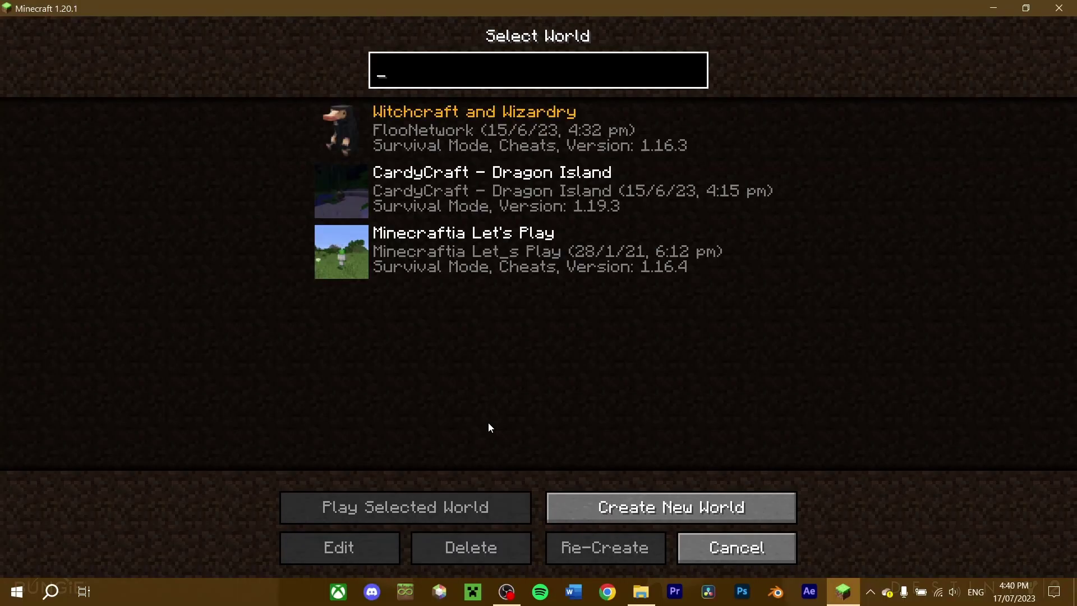
click(350, 254)
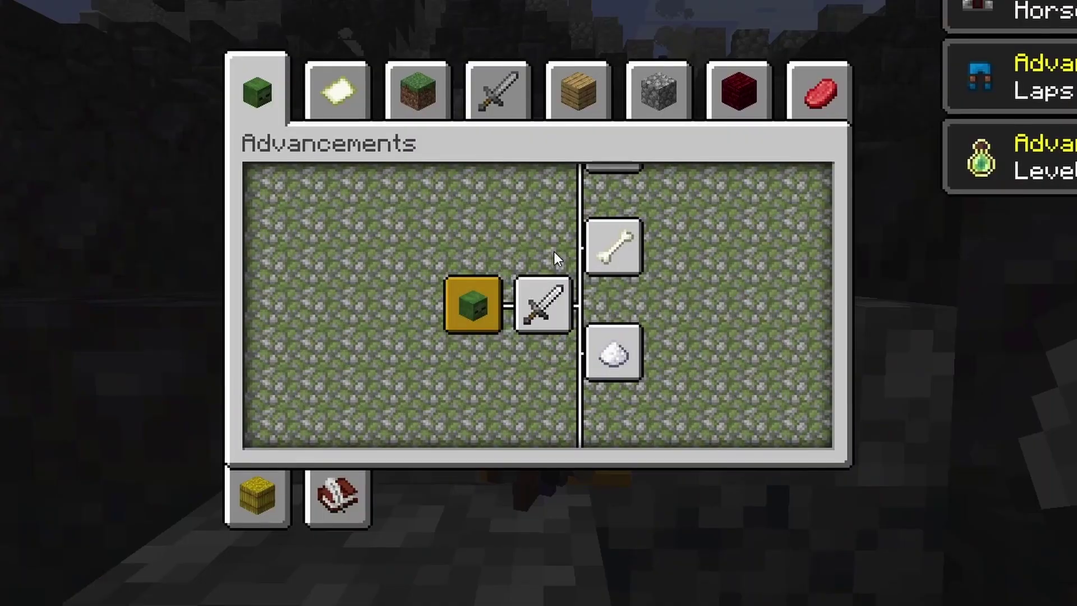
click(668, 92)
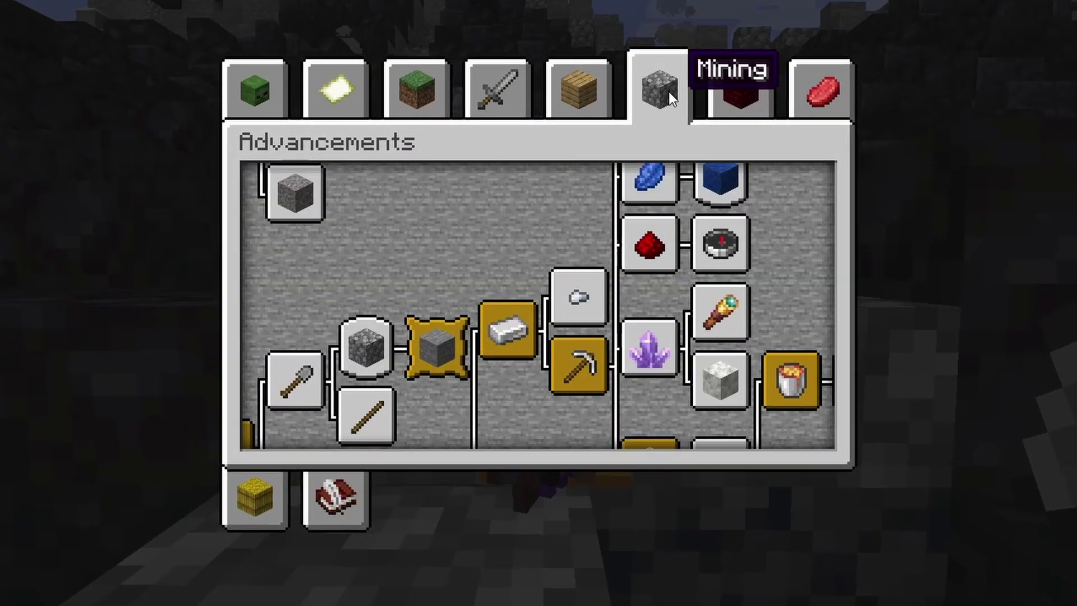
drag(800, 296, 587, 117)
drag(605, 380, 607, 361)
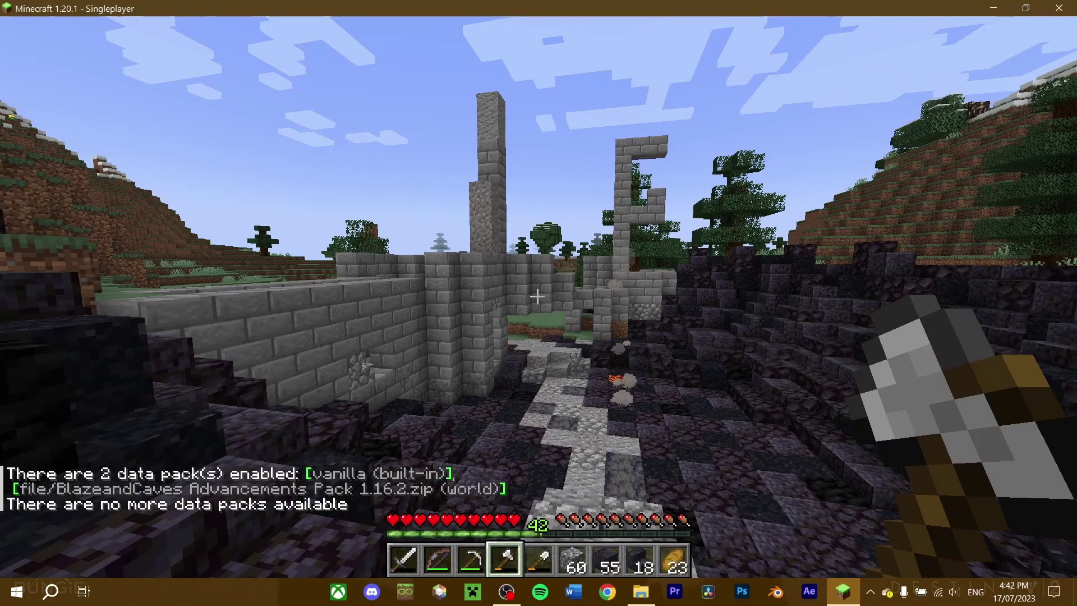
Reload the world's data packs with the /reload command.
text(/reload)
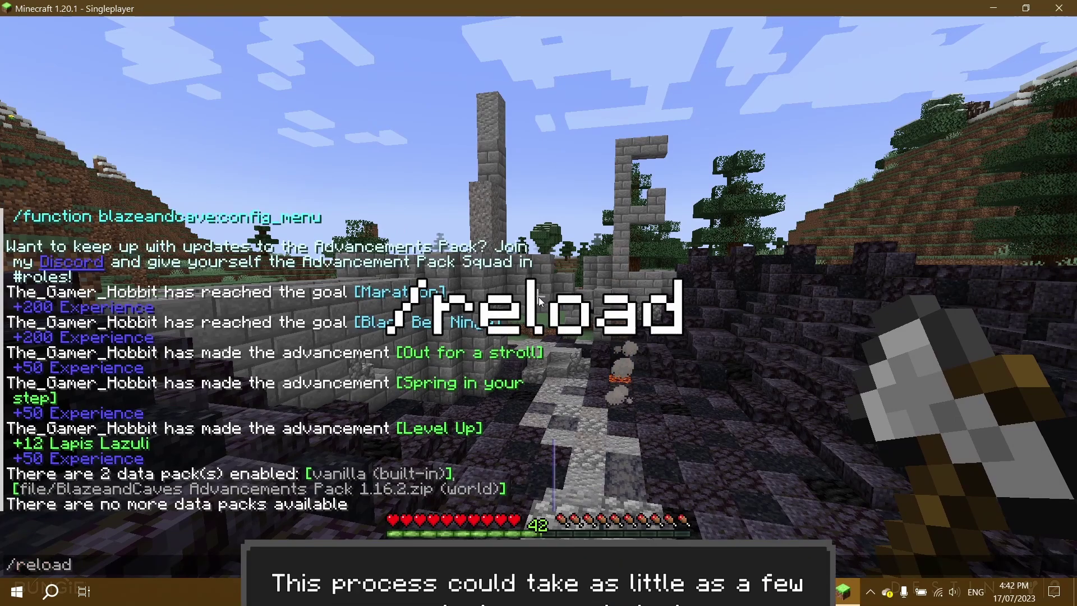
key(Return)
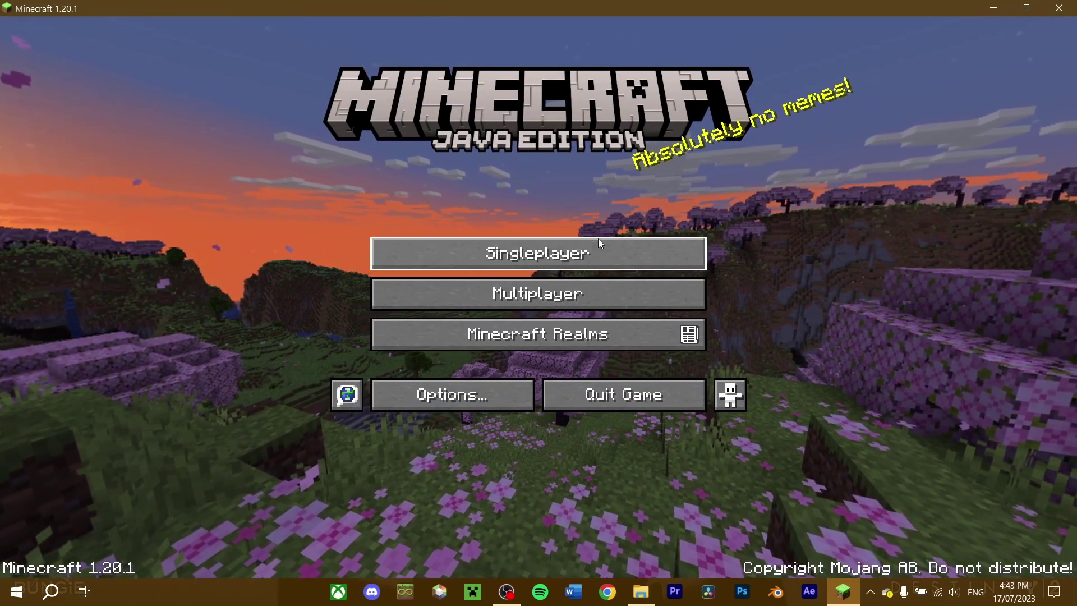
Set up a new singleplayer world named "This is my world" with the difficulty set to Hard.
click(576, 250)
click(629, 512)
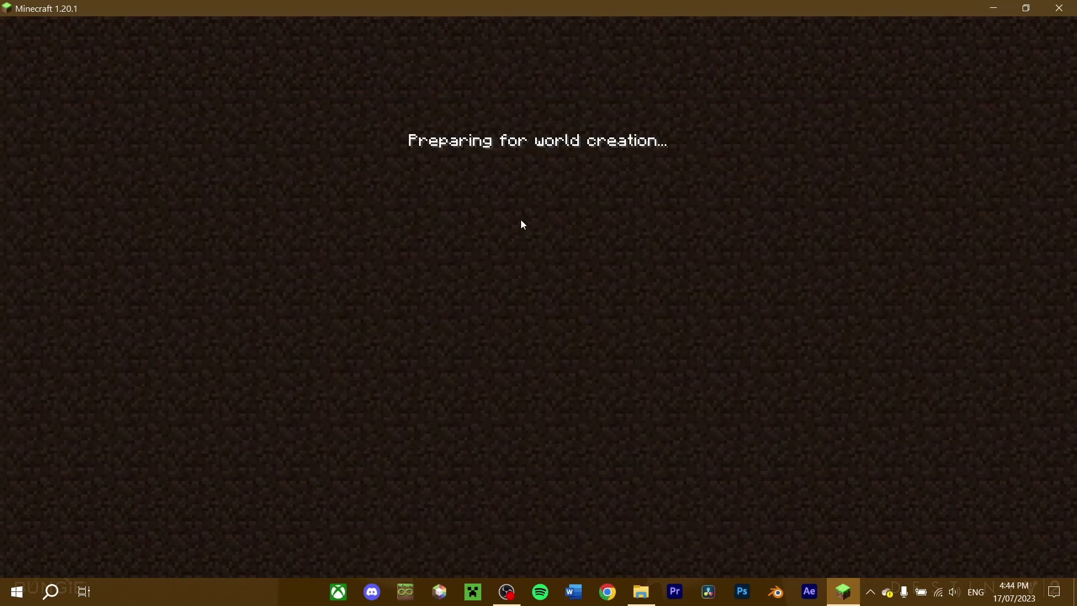
key(ctrl+a)
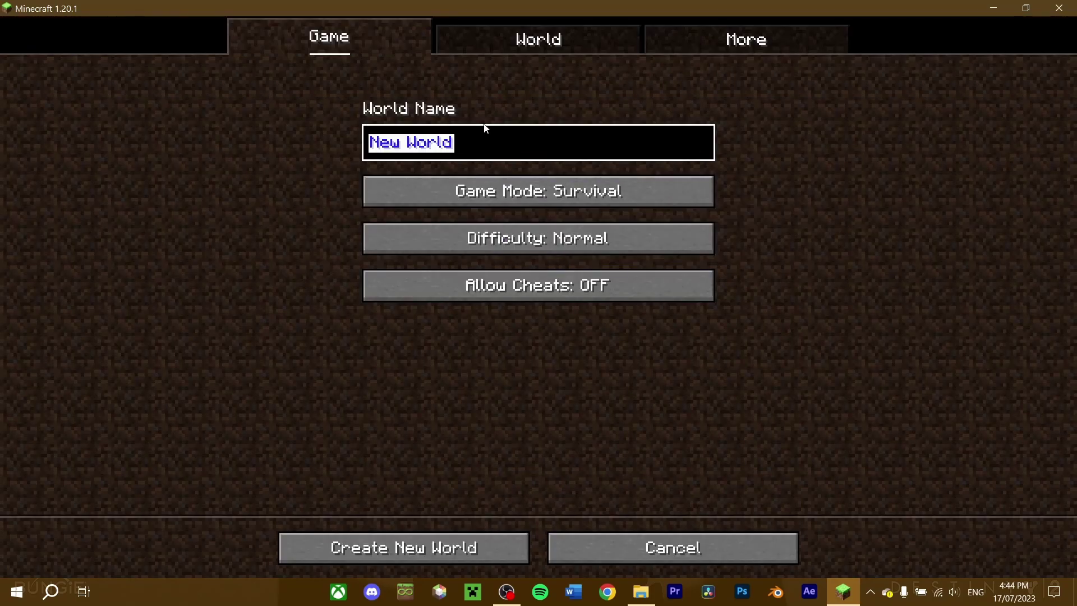
text(This is my world)
click(537, 237)
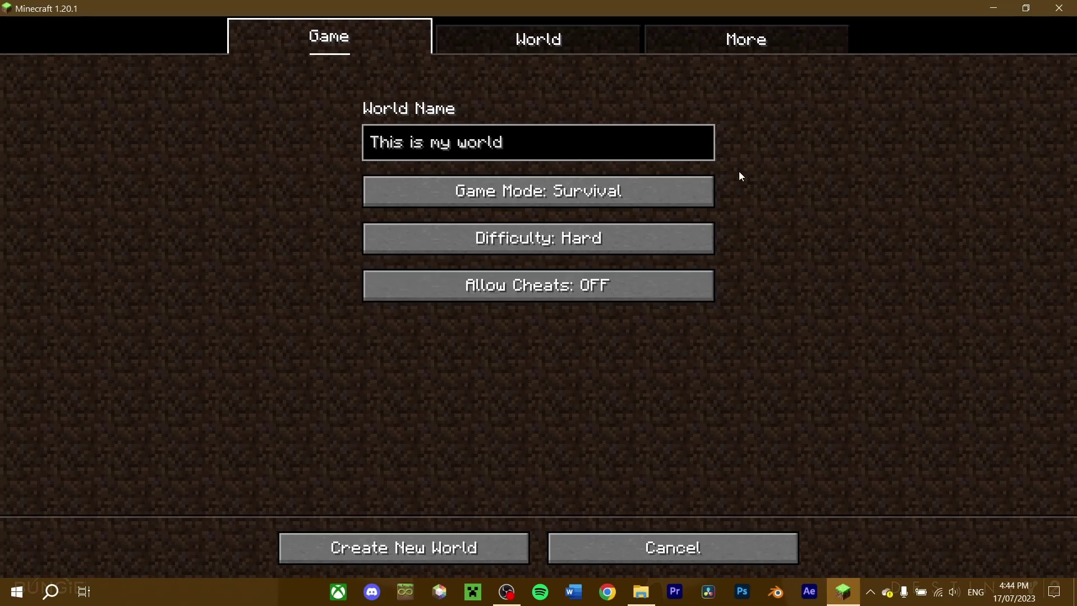
Add the BlazeandCaves Advancements Pack zip from the desktop to the new world's data pack folder and check the zip's contents.
click(740, 46)
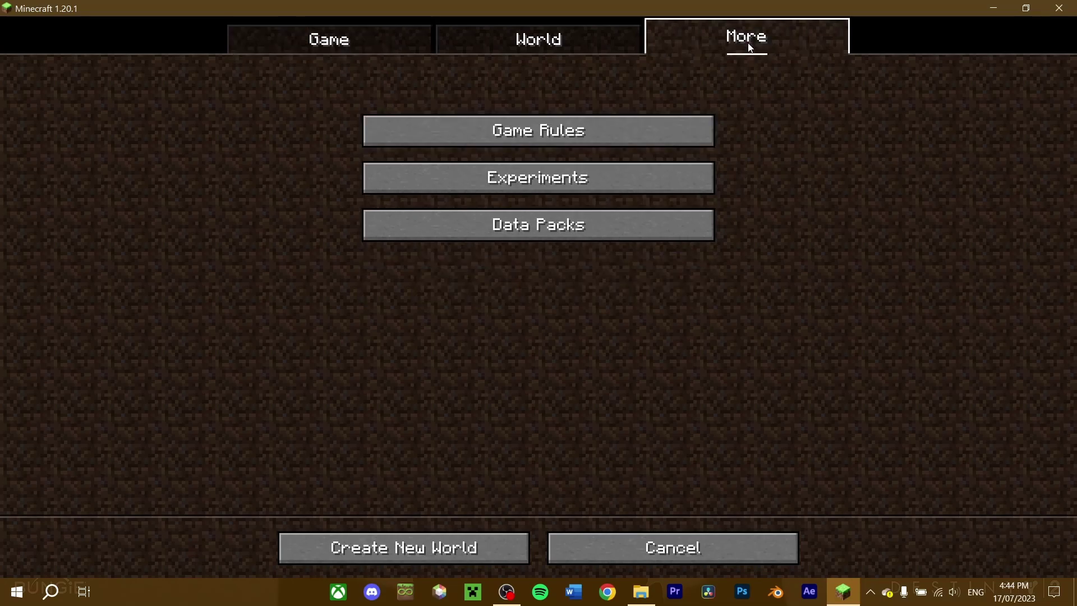
click(544, 226)
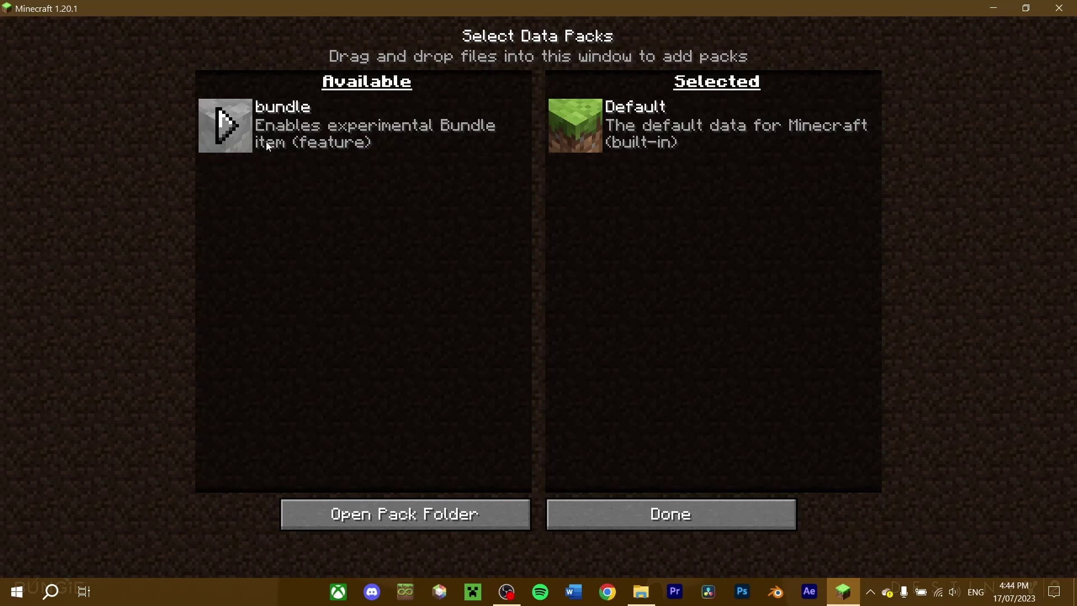
click(399, 503)
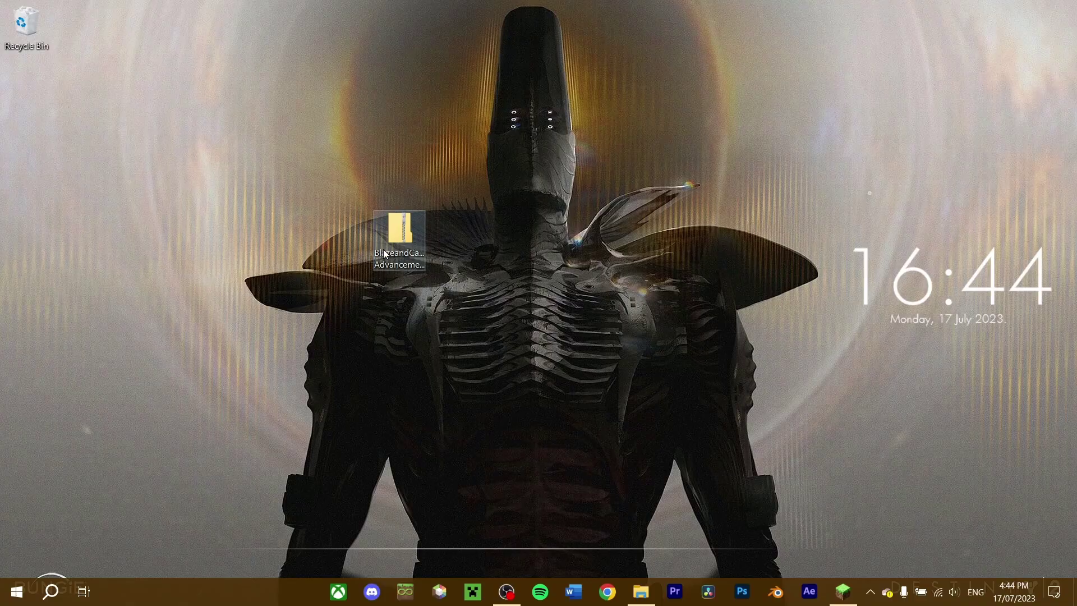
drag(387, 246, 542, 130)
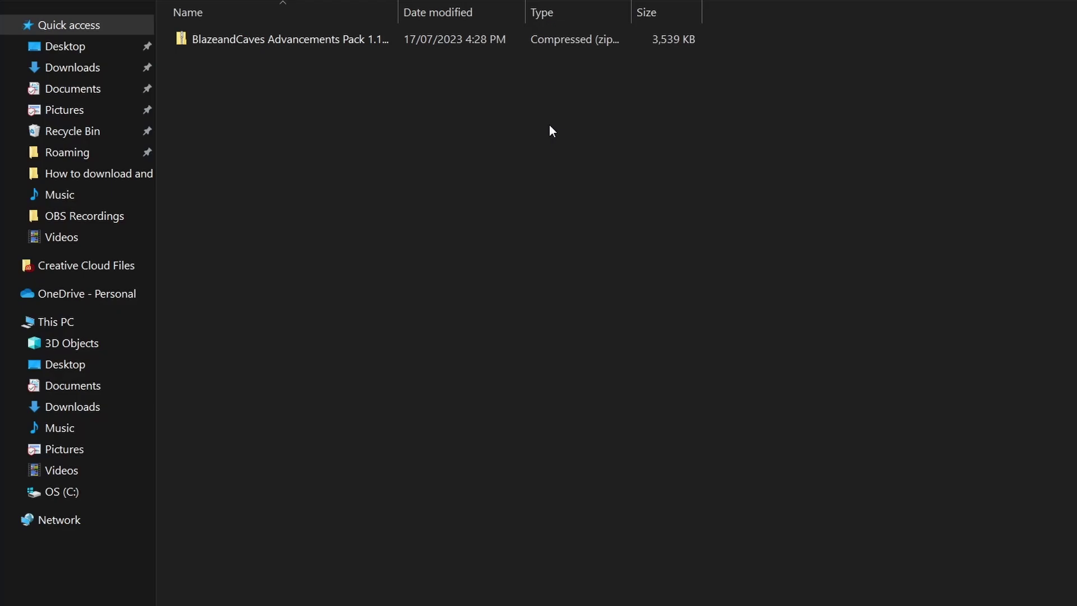
double_click(335, 42)
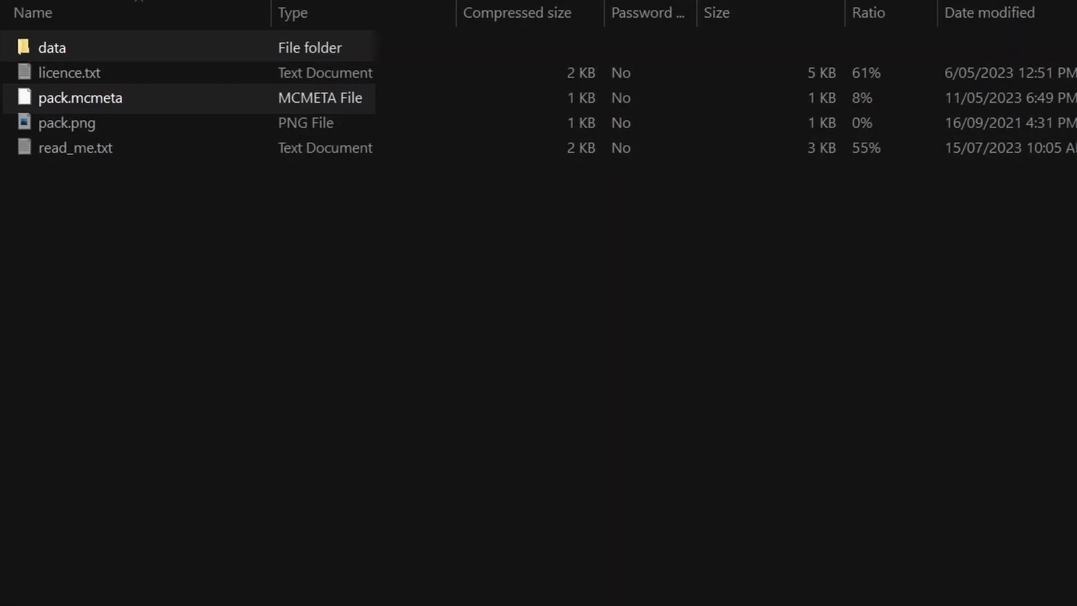
key(alt+Left)
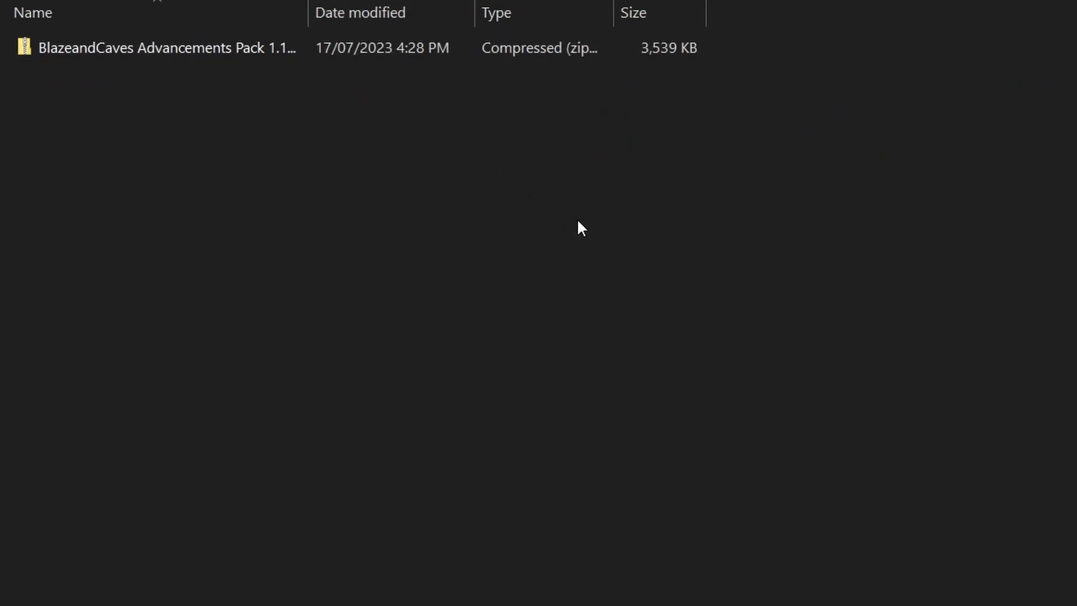
Return to Minecraft, move the BlazeandCaves Advancements pack to the selected data packs and confirm the selection.
click(842, 592)
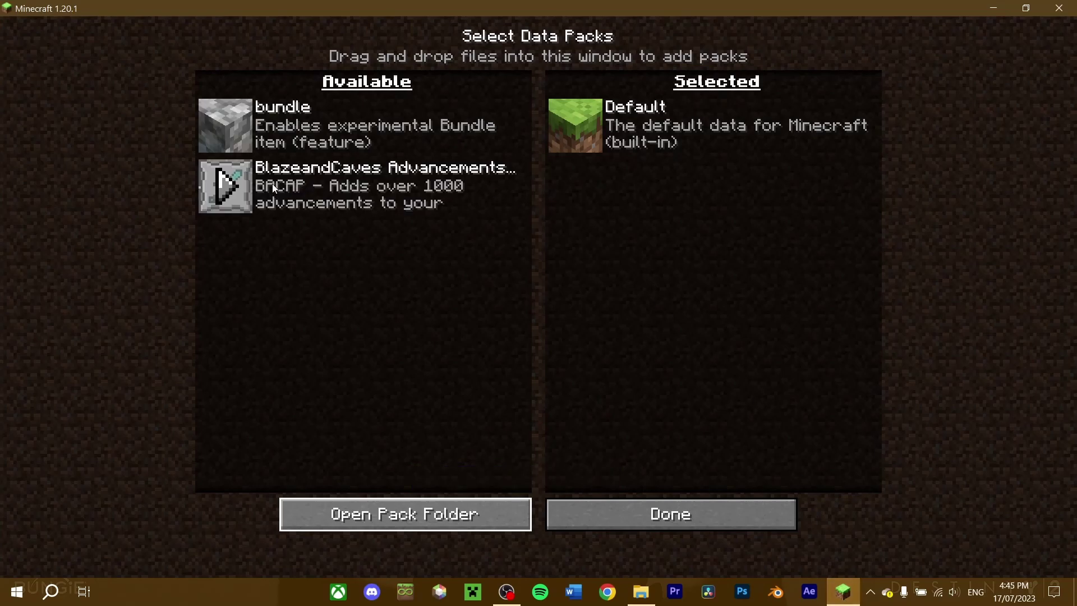
click(238, 188)
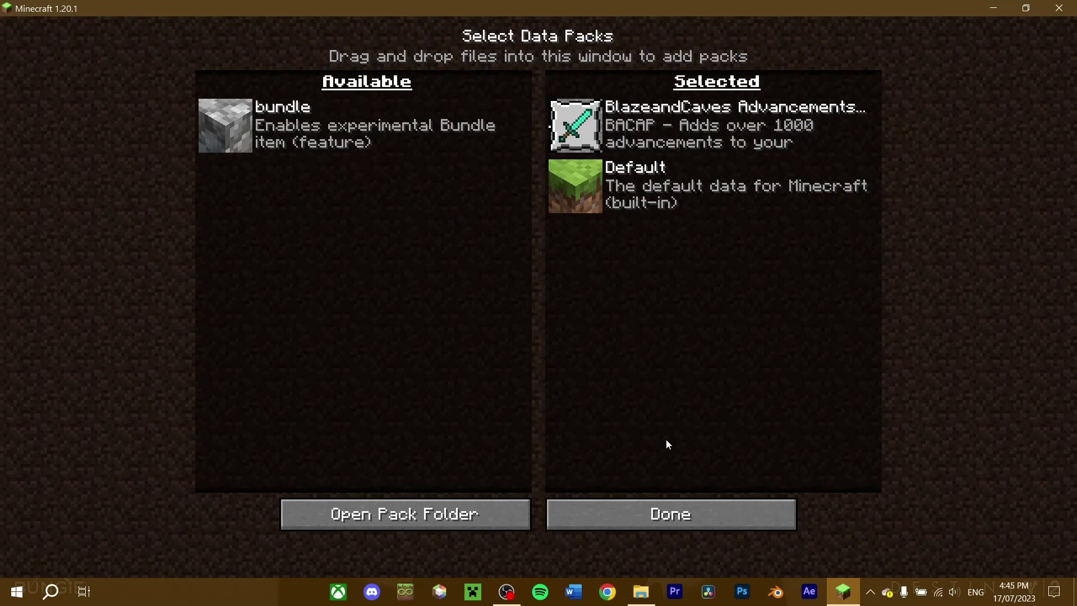
click(676, 512)
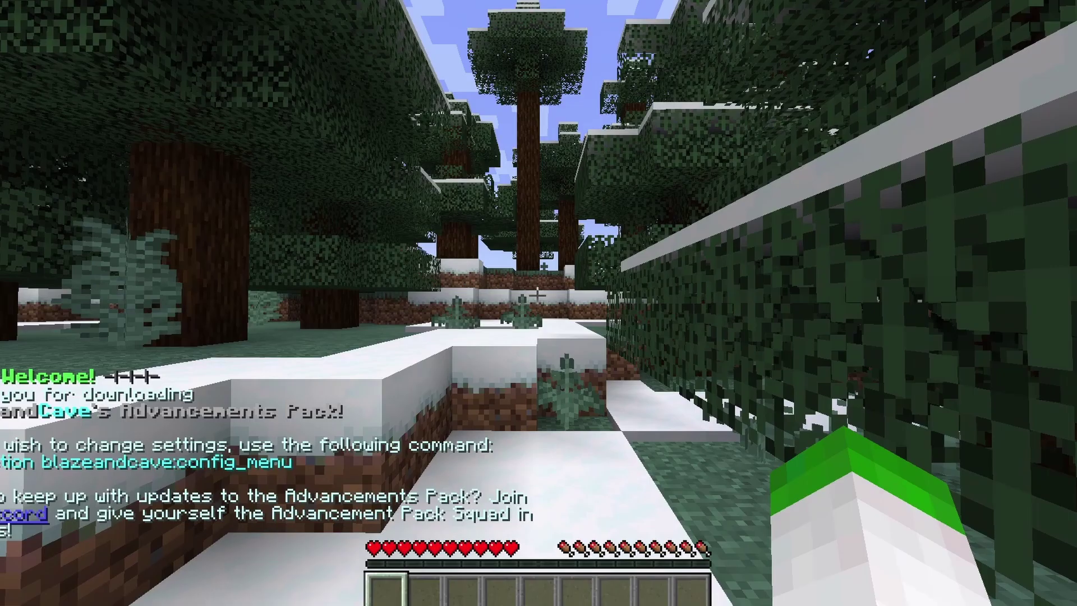
View the advancements in the new world and reload its data packs with the /reload command.
key(l)
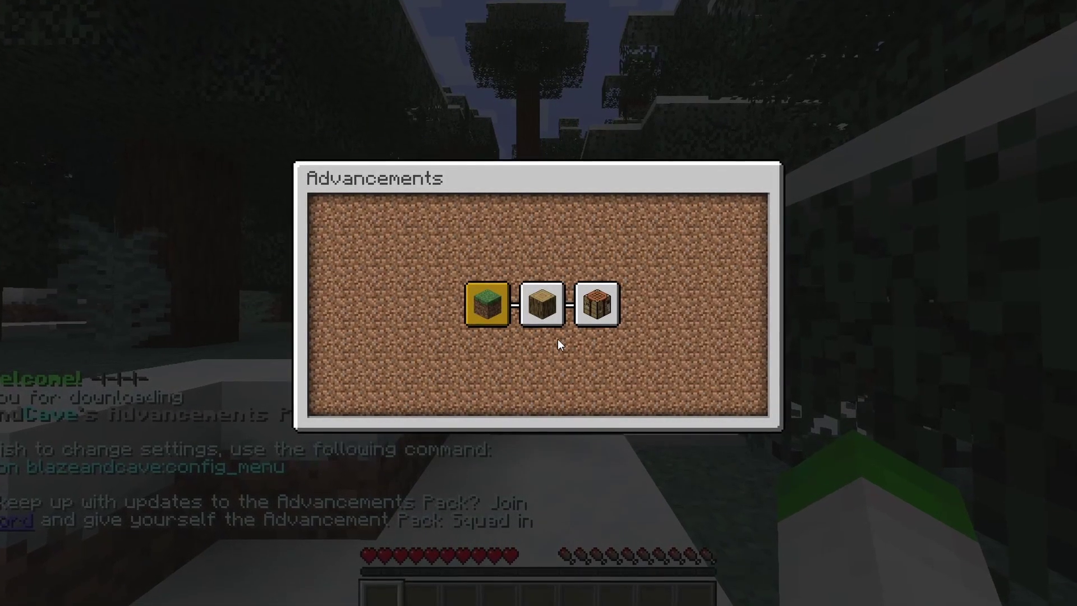
key(Escape)
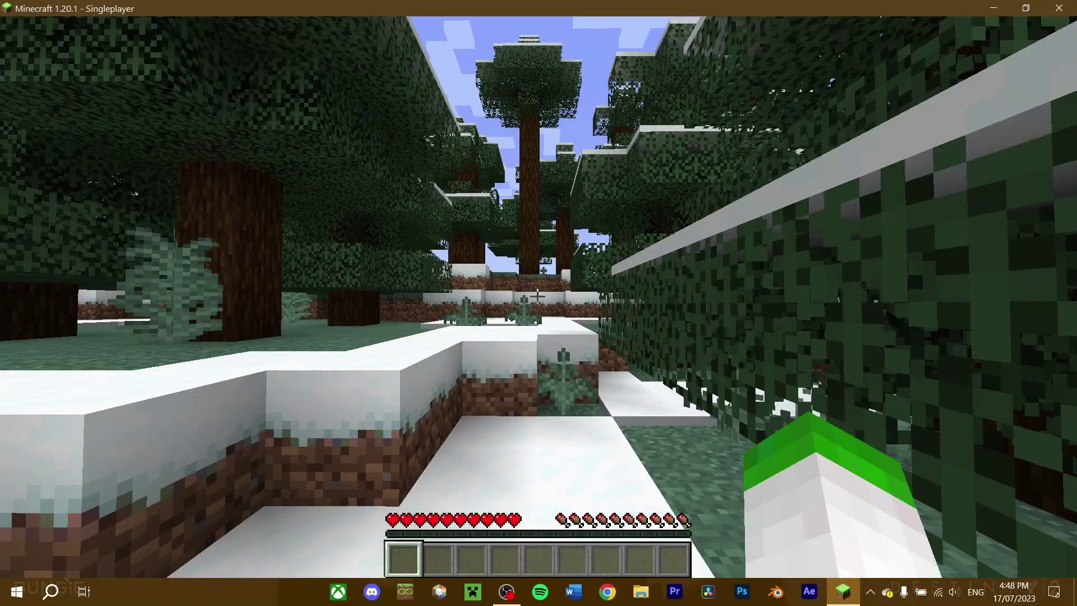
key(slash)
text(reload)
key(Return)
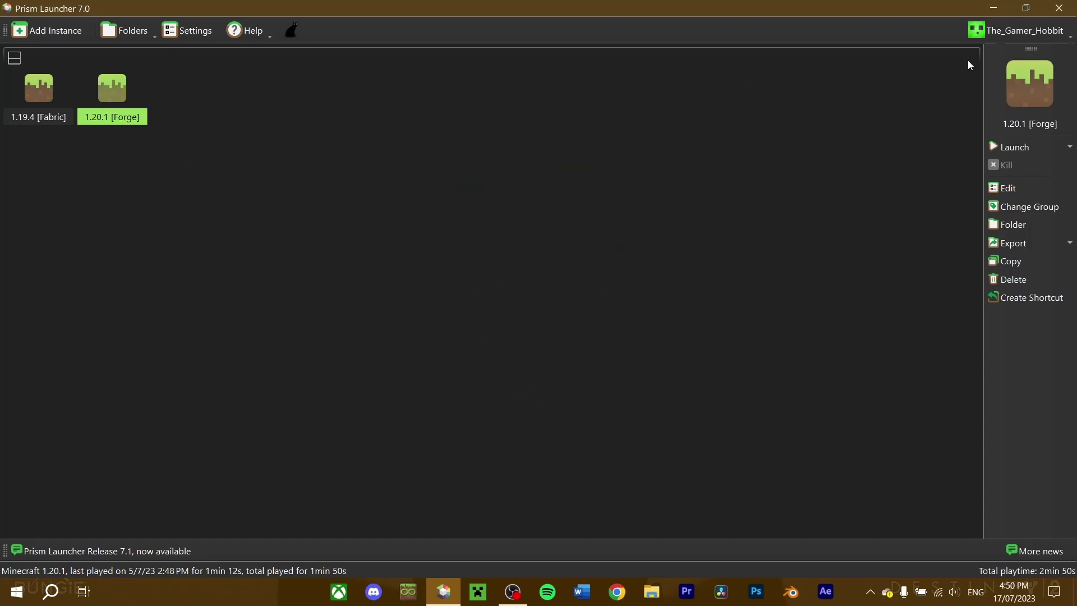
In Prism Launcher, edit the 1.20.1 [Forge] instance and open the datapacks folder of the world "Minecraftia Let's Play".
click(1004, 187)
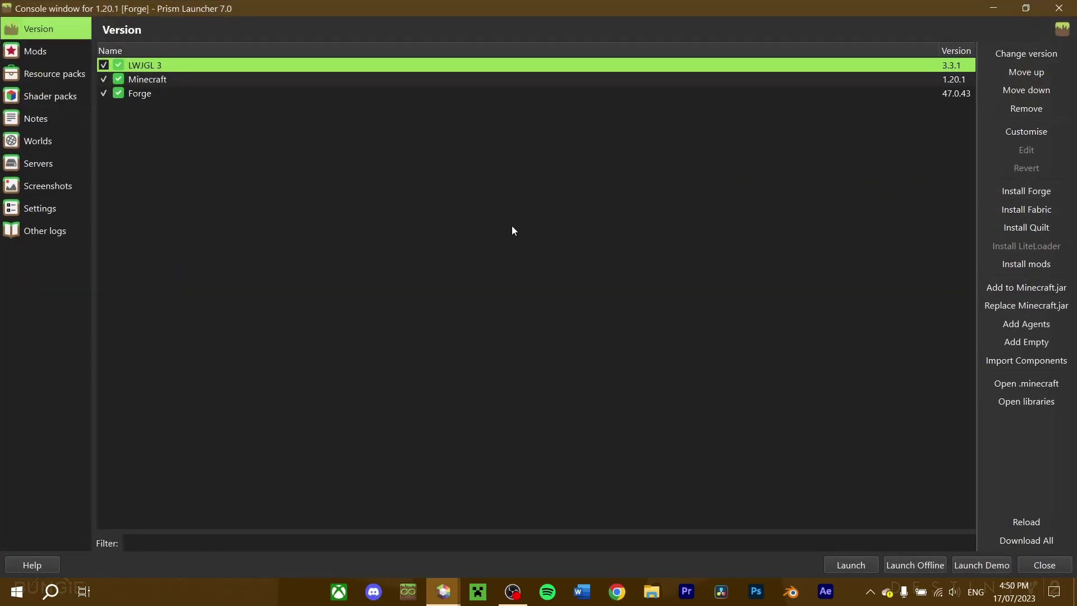
click(63, 145)
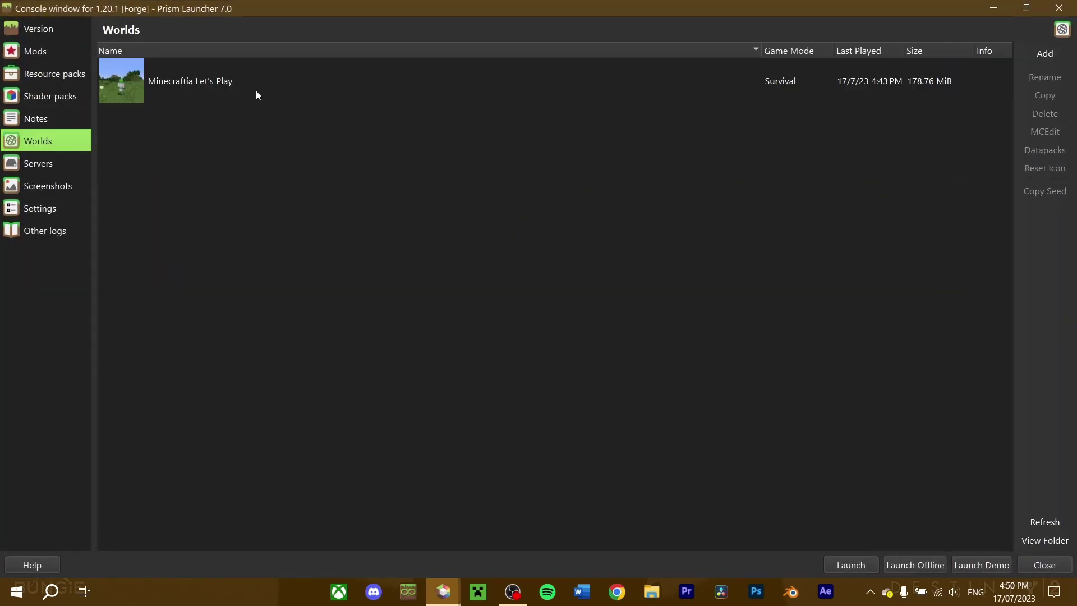
click(455, 79)
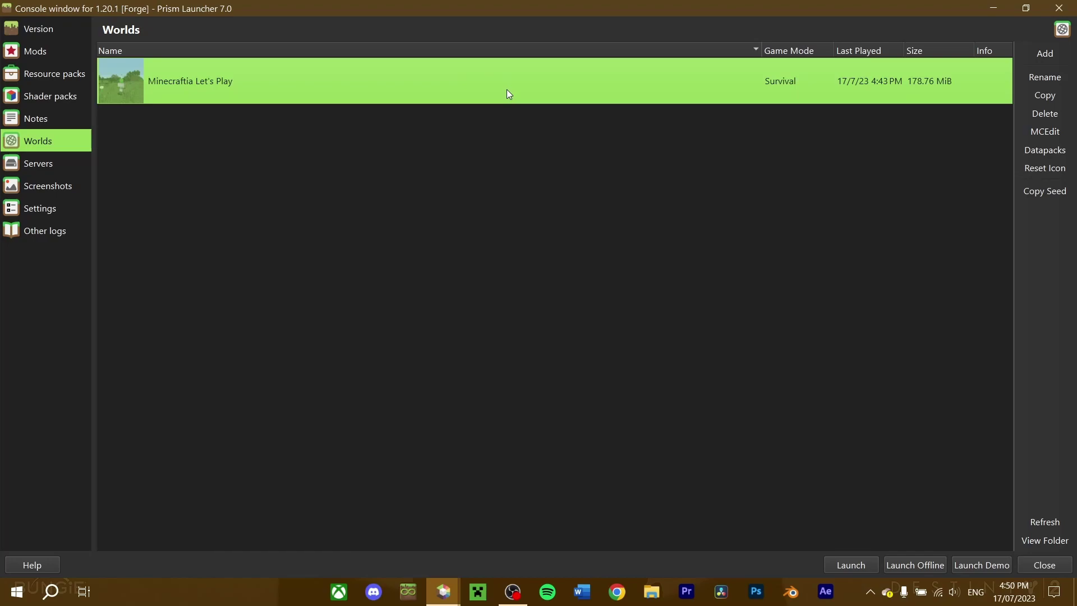
drag(510, 83, 768, 115)
click(1041, 151)
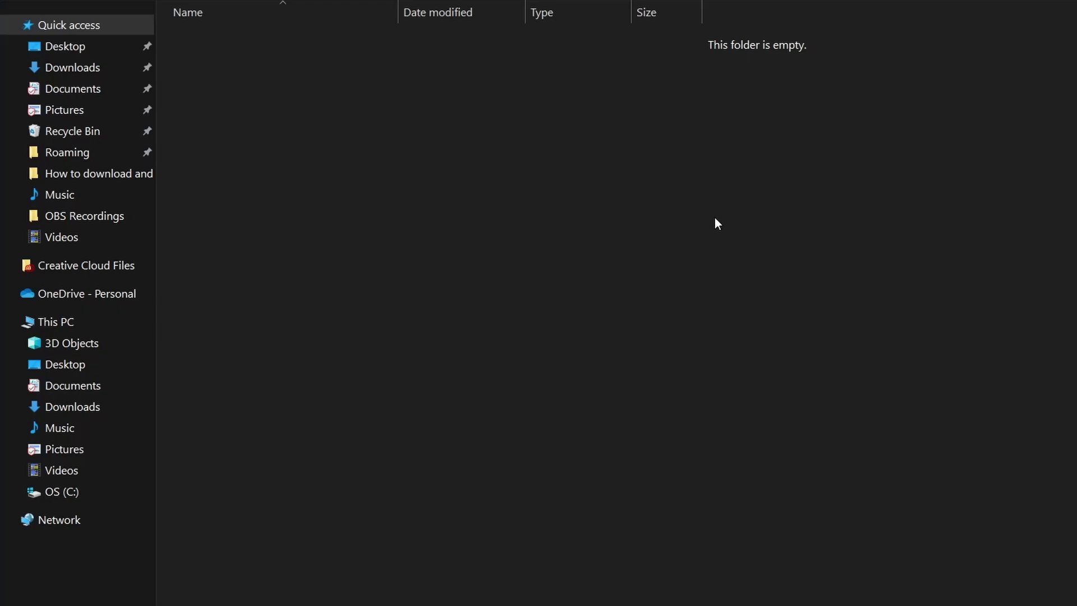
Paste the BlazeandCaves Advancements Pack zip into the empty datapacks folder and open it to check its contents.
key(ctrl+v)
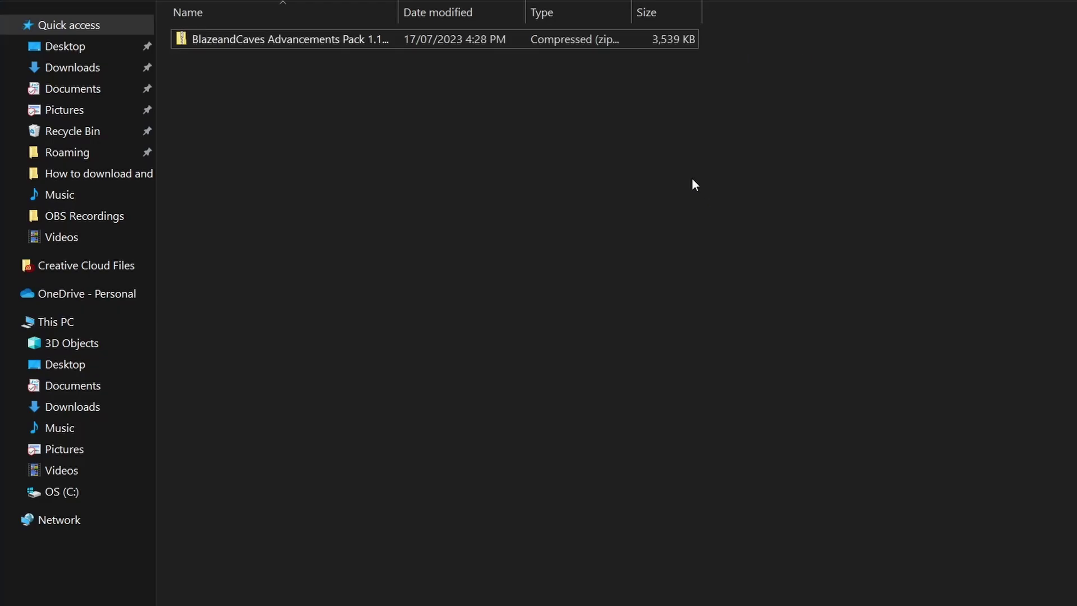
double_click(458, 40)
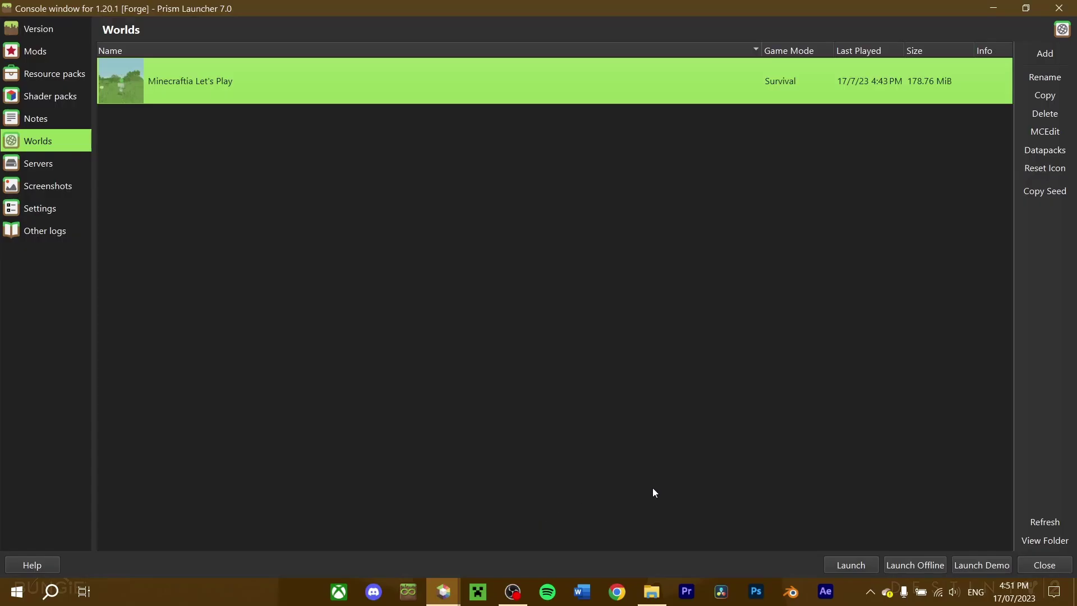
Launch the 1.20.1 [Forge] instance and view the world's Mining advancements.
click(831, 561)
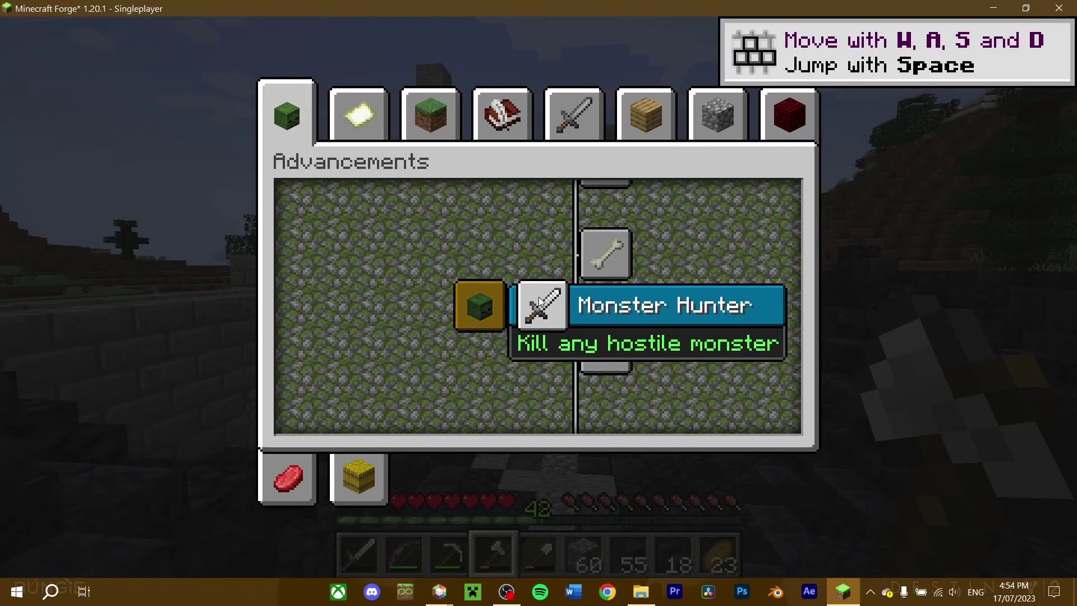
click(718, 108)
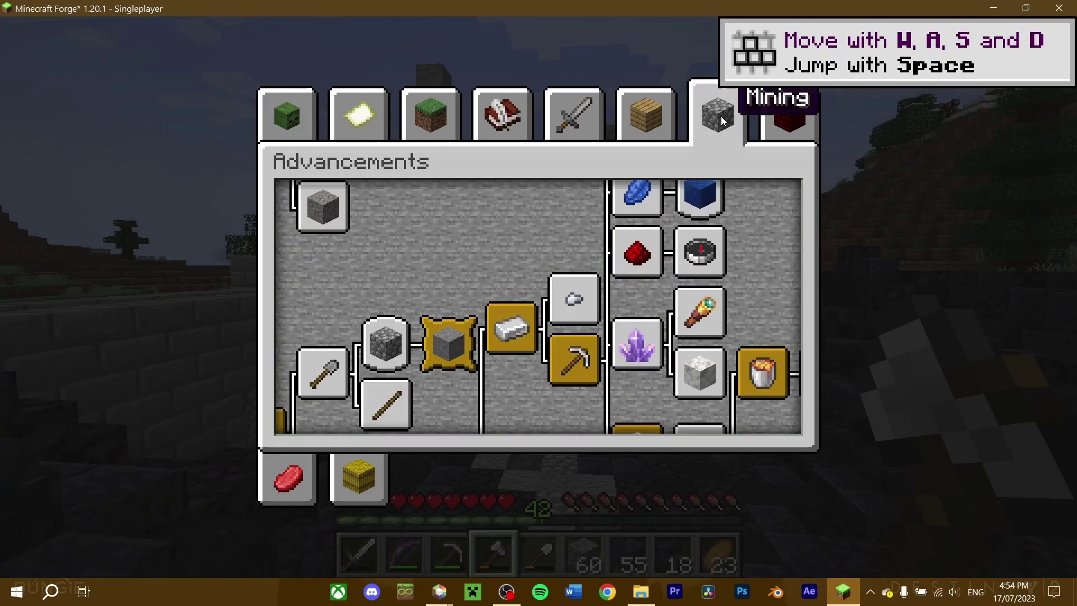
key(Escape)
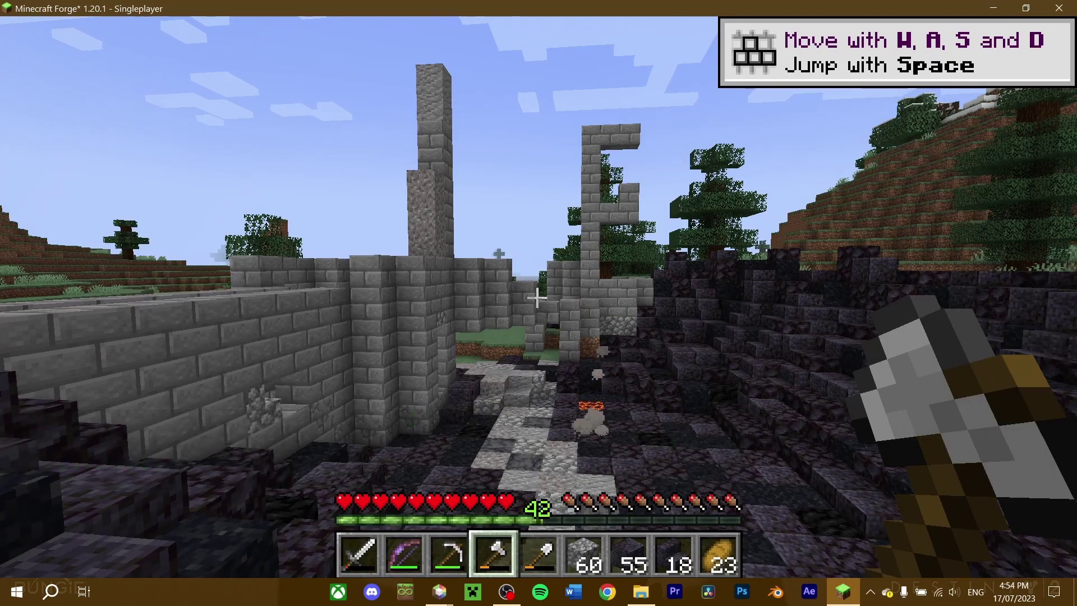
Run /reload in the Forge world to reload its data packs.
text(/reload)
key(Return)
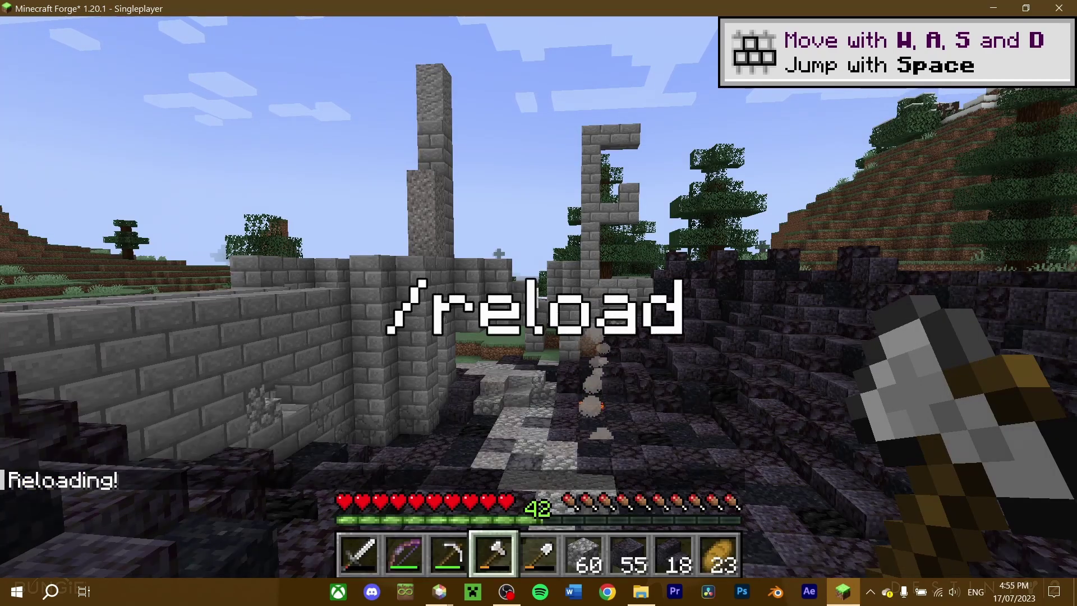